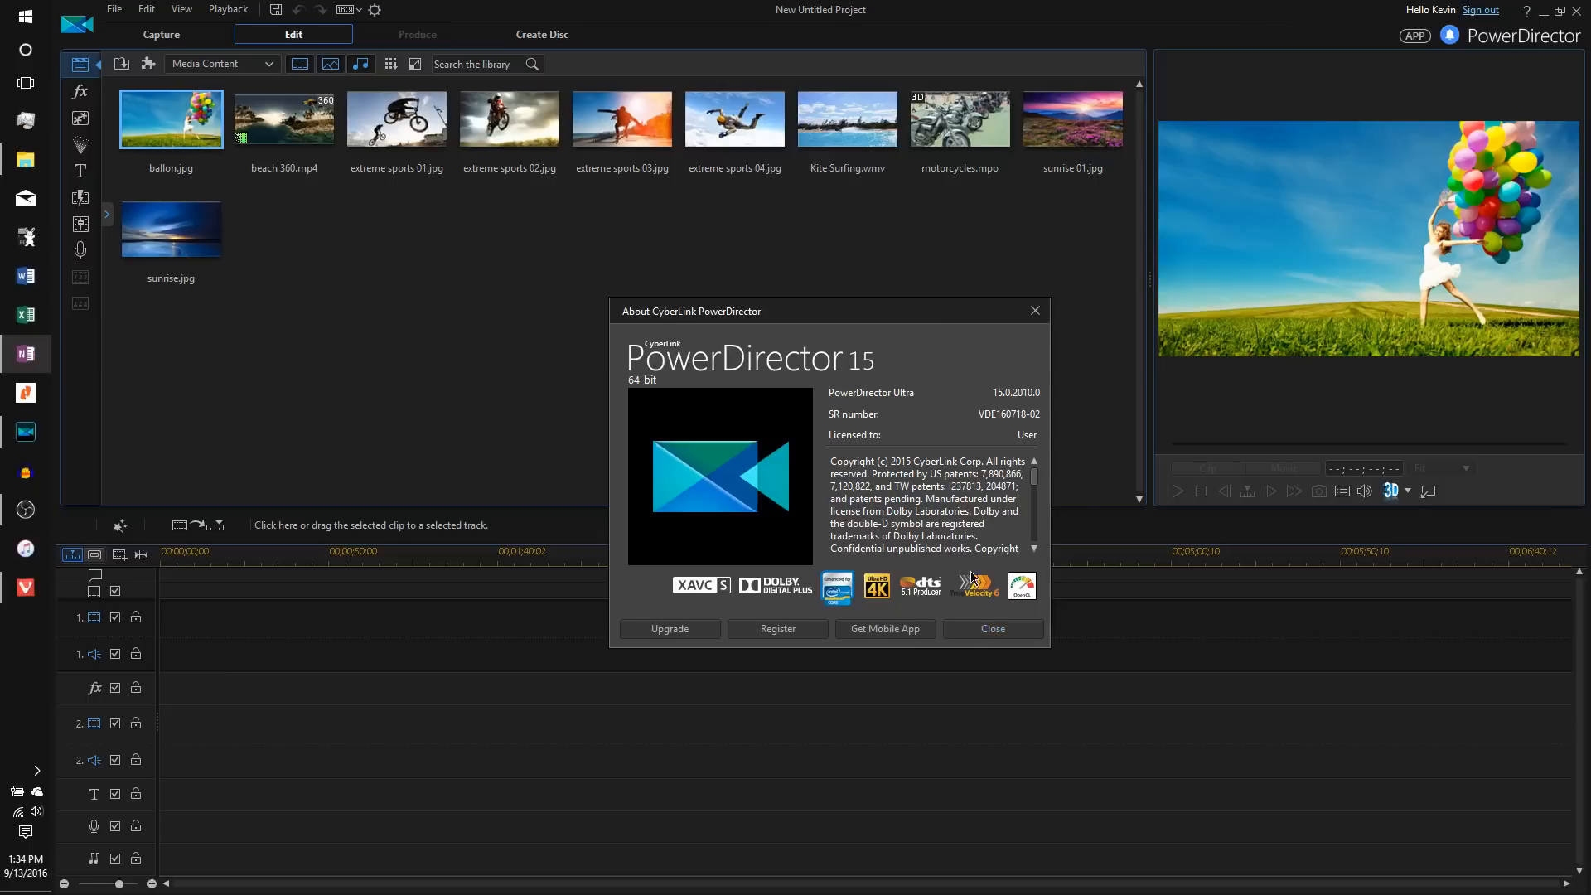
Set the project aspect ratio to 360 and place beach 360.mp4 at the start of video track 1.
click(963, 628)
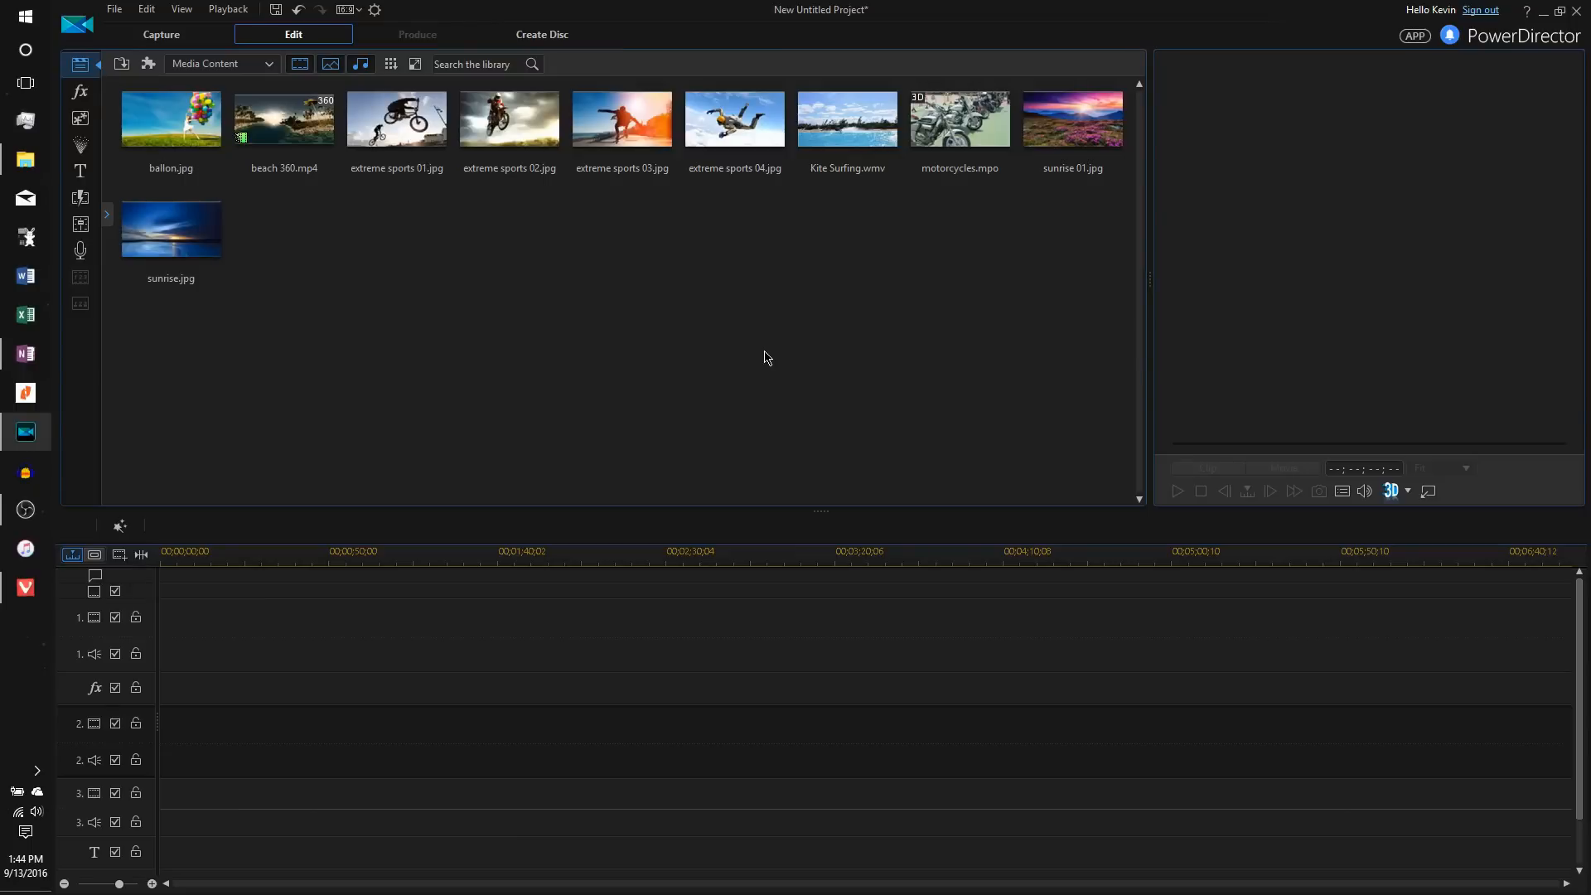
click(347, 11)
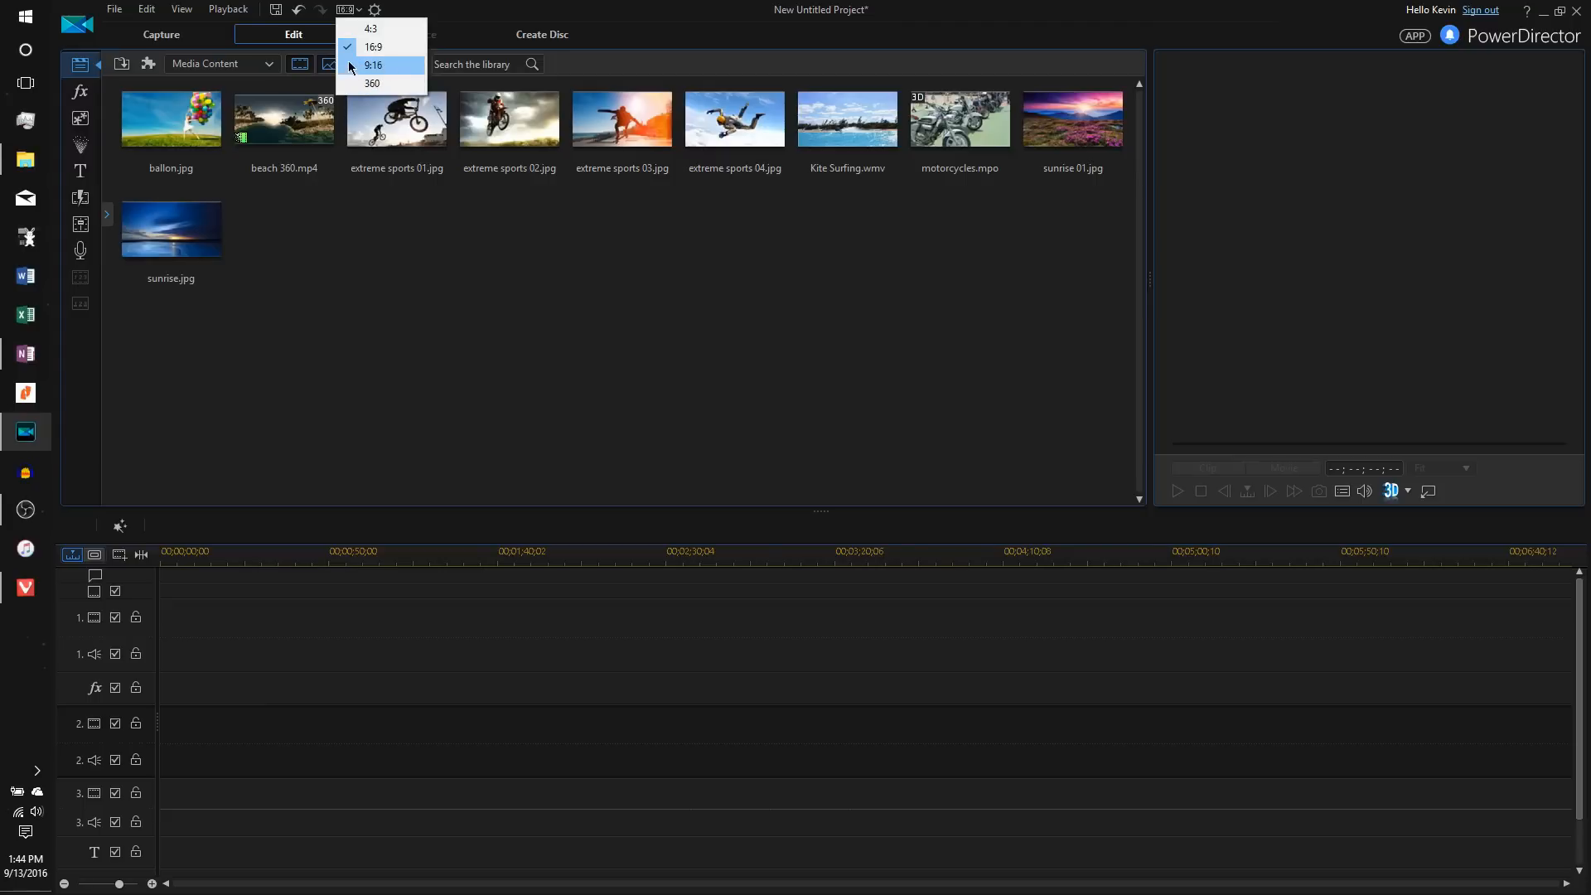
click(391, 86)
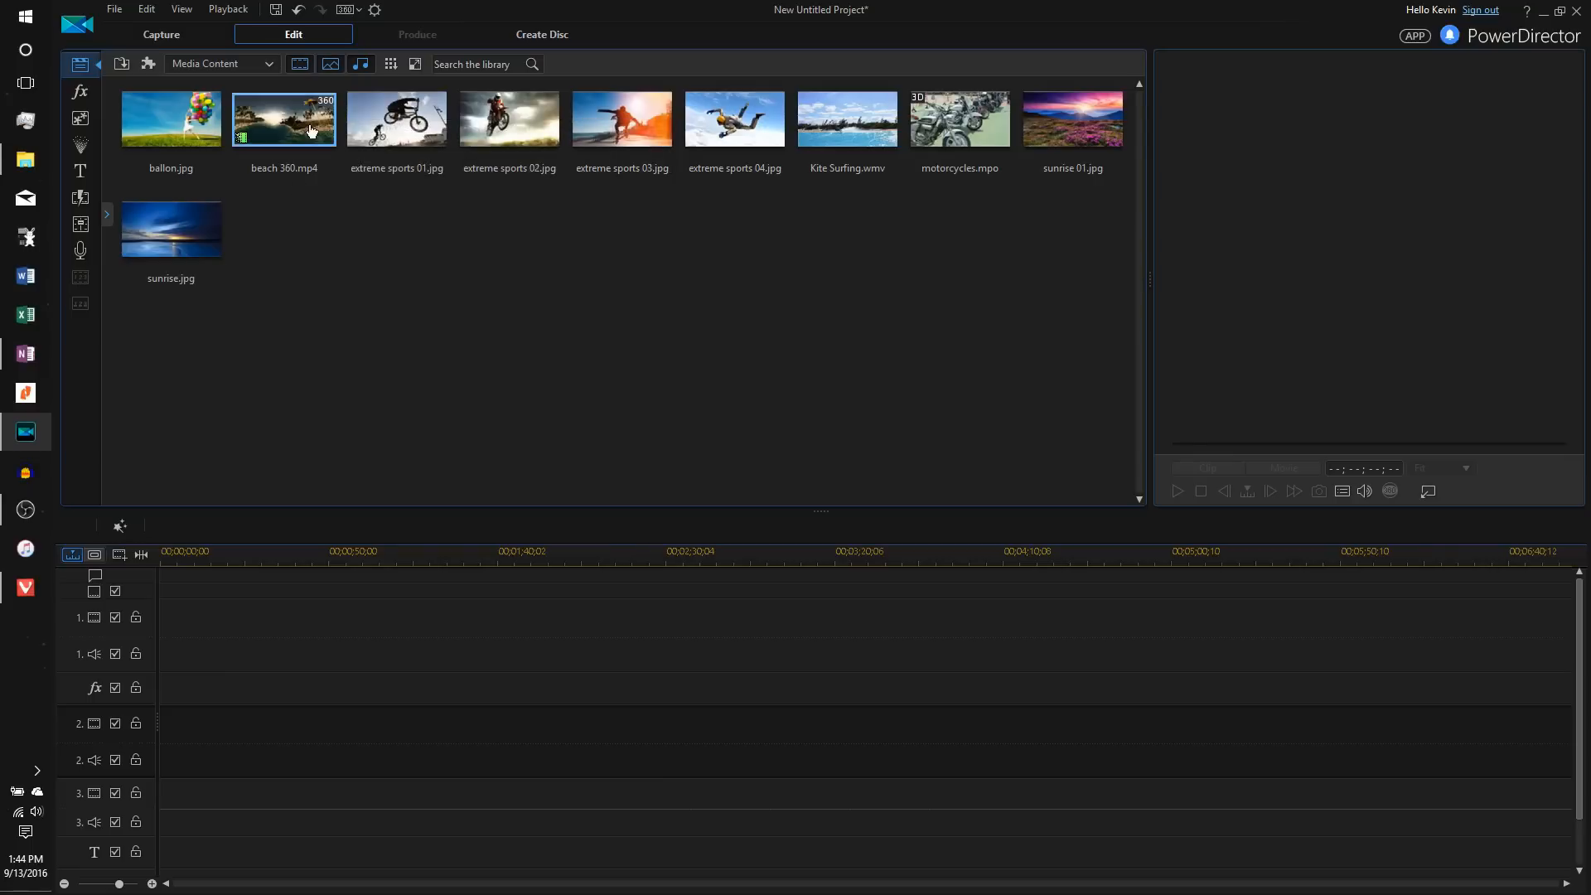
drag(311, 131, 162, 632)
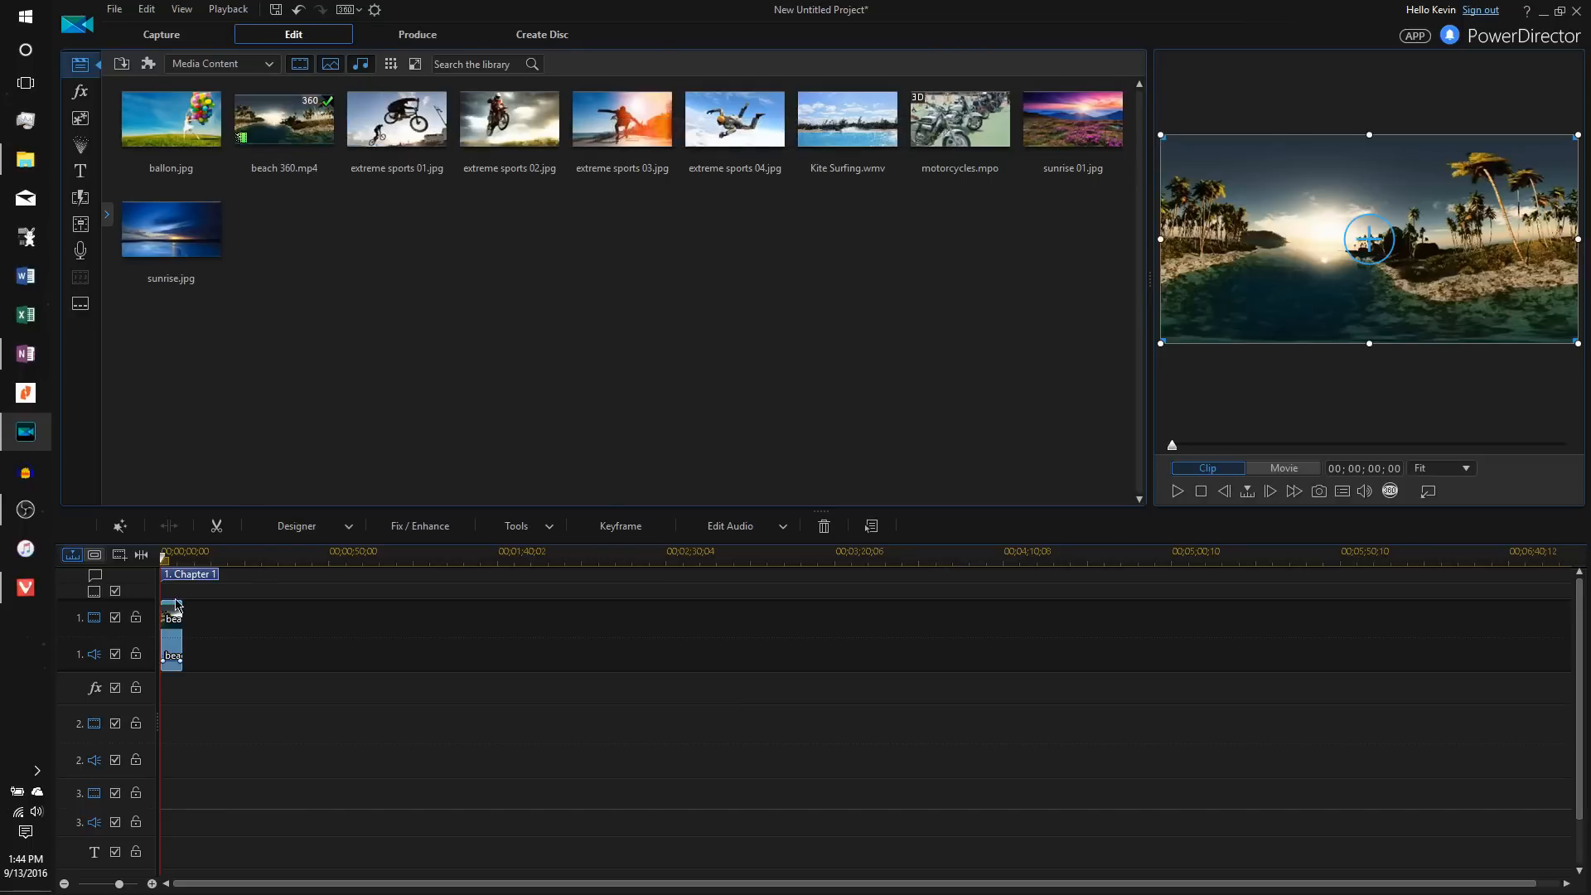
Switch the project to 16:9 for View Designer, turn the beach clip's view to about -121 Y and 2 X rotation, and preview it.
click(517, 525)
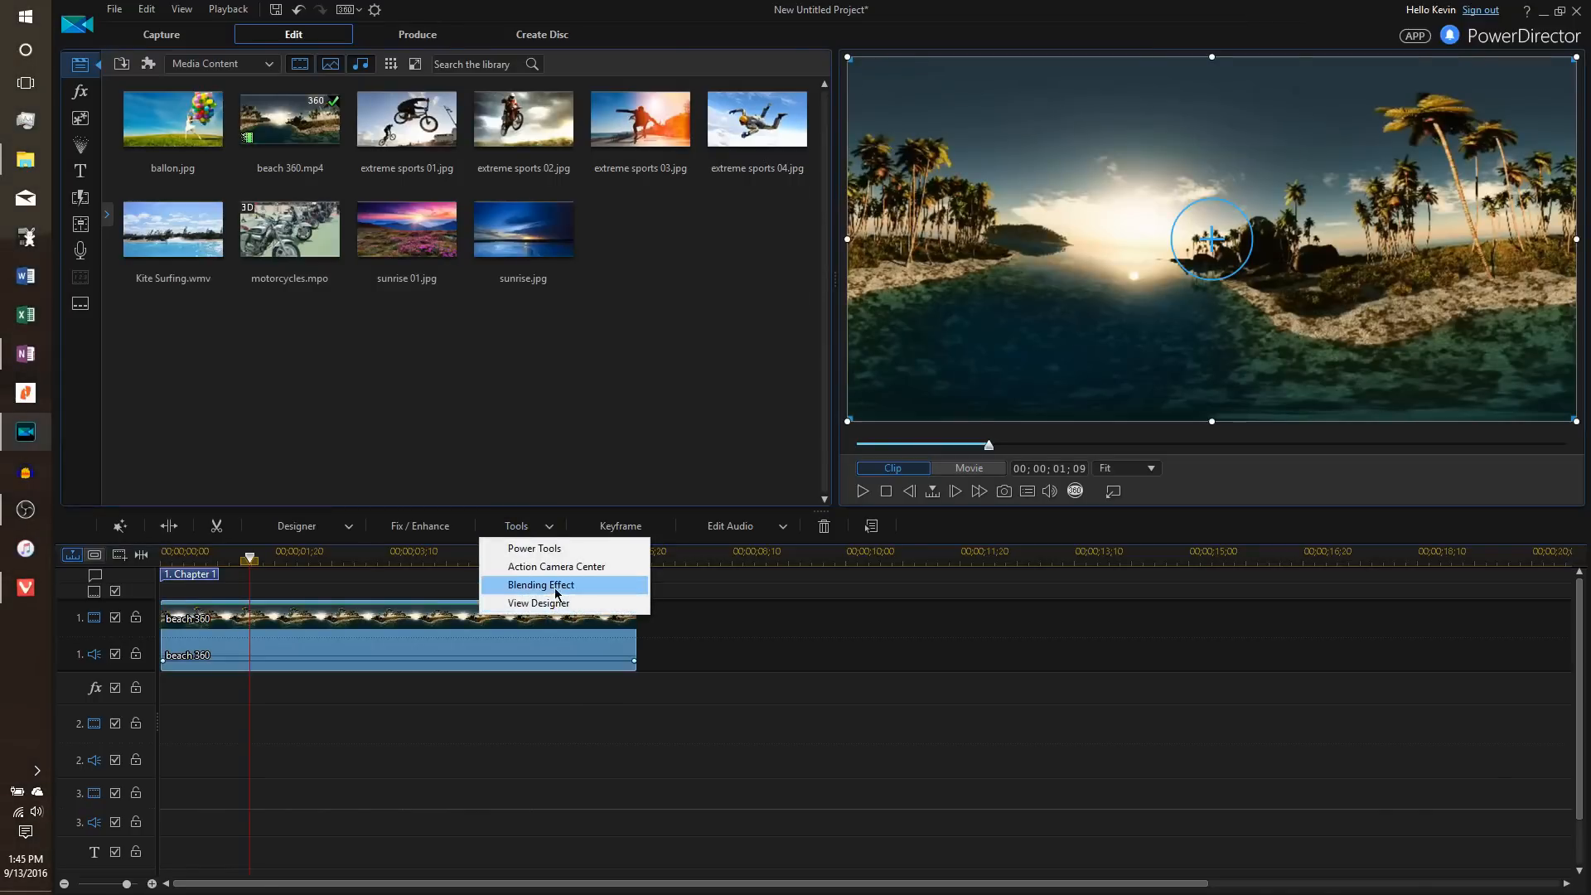
click(551, 606)
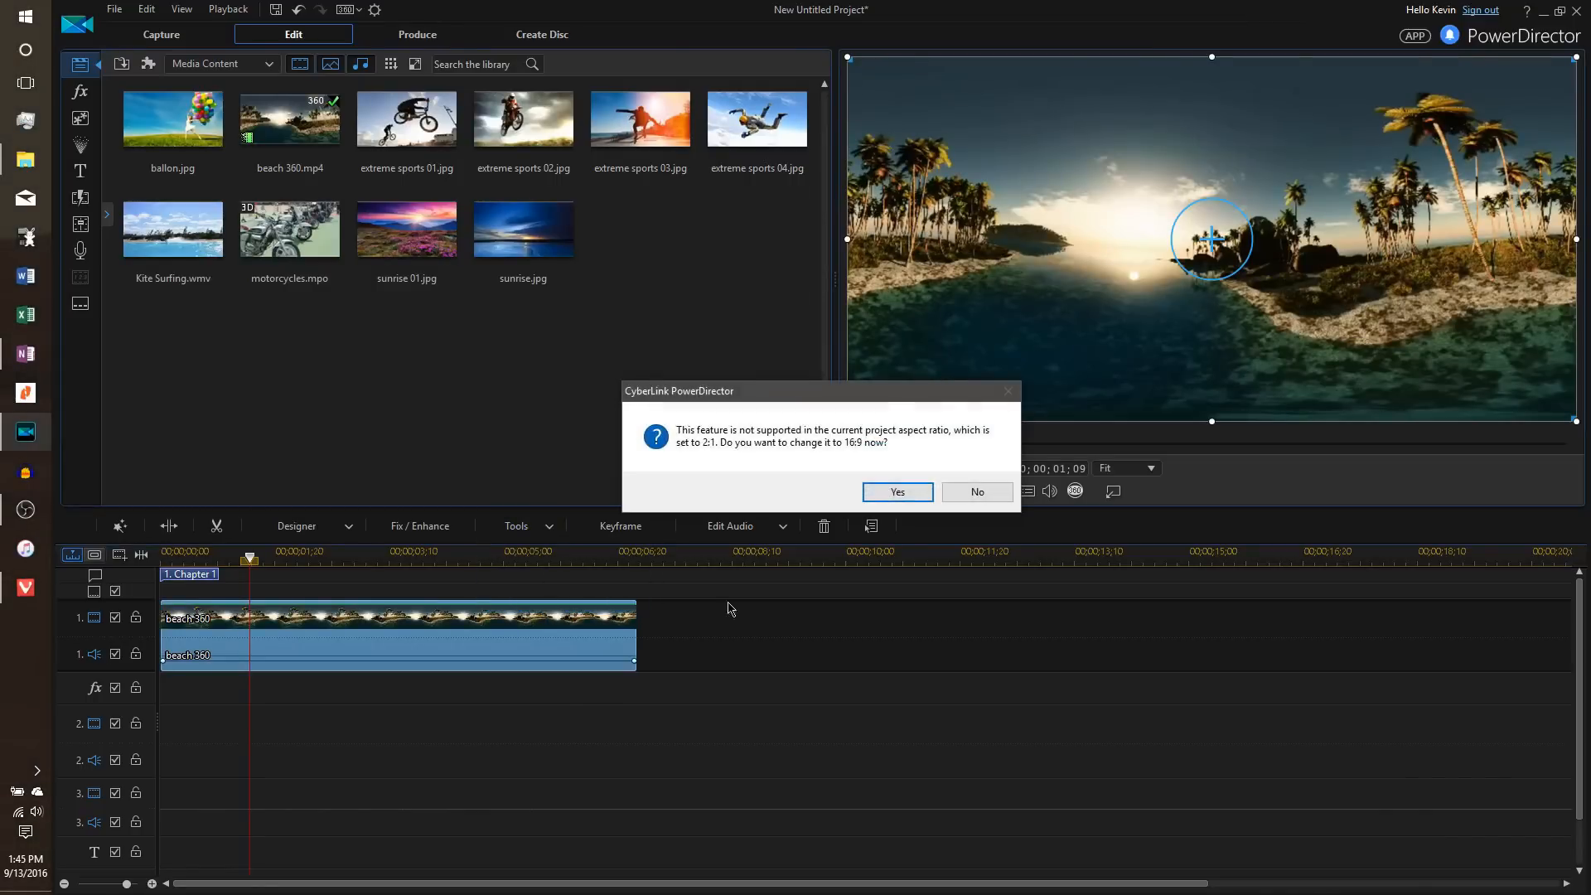
click(898, 492)
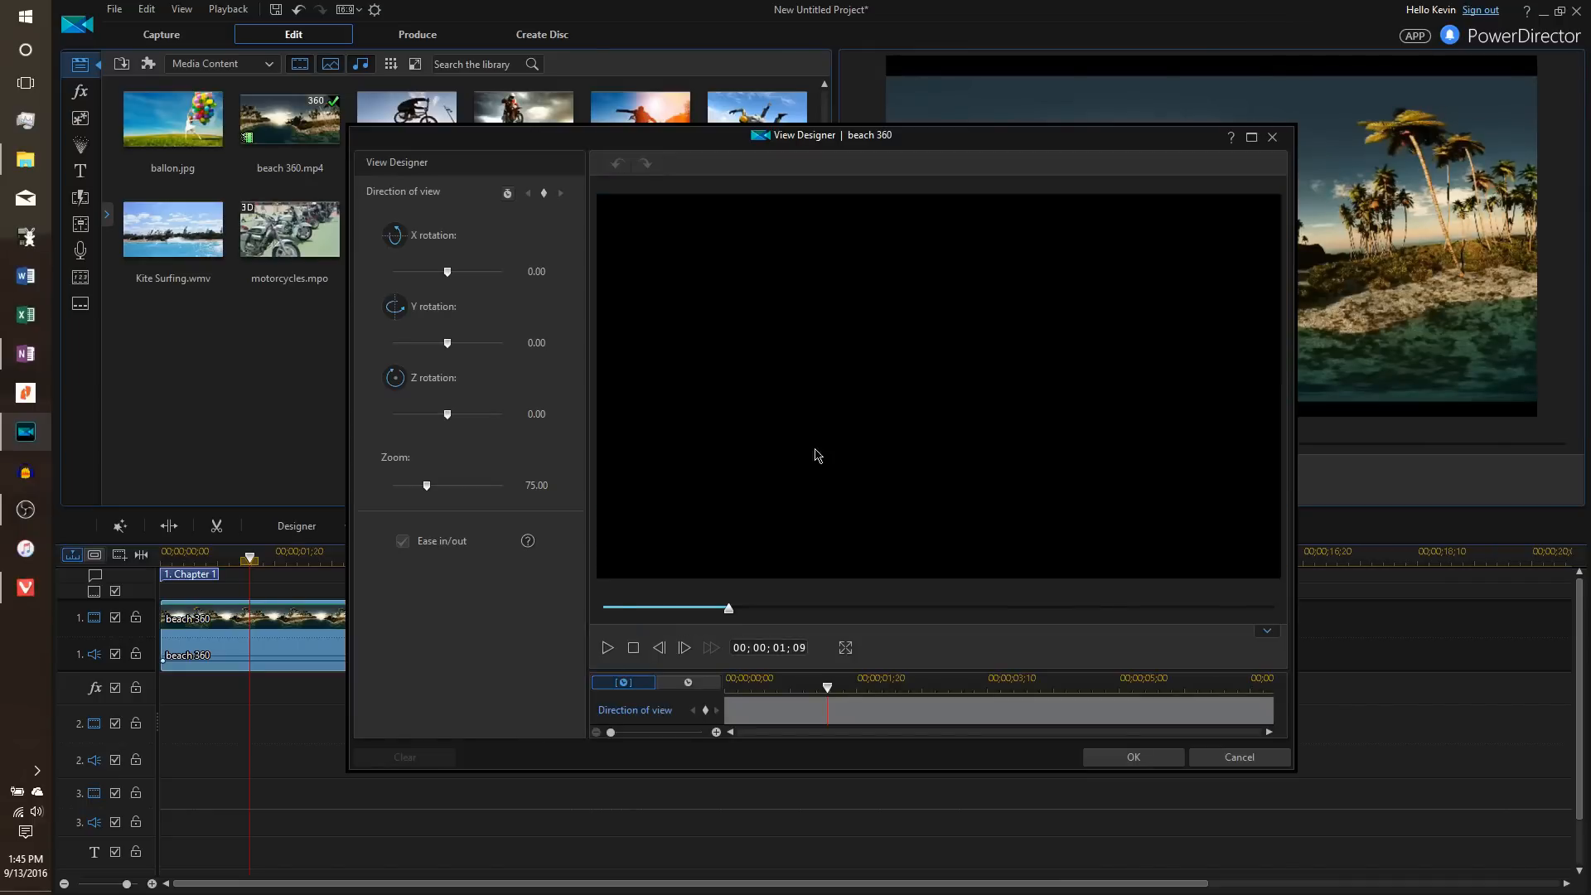
drag(898, 138, 898, 90)
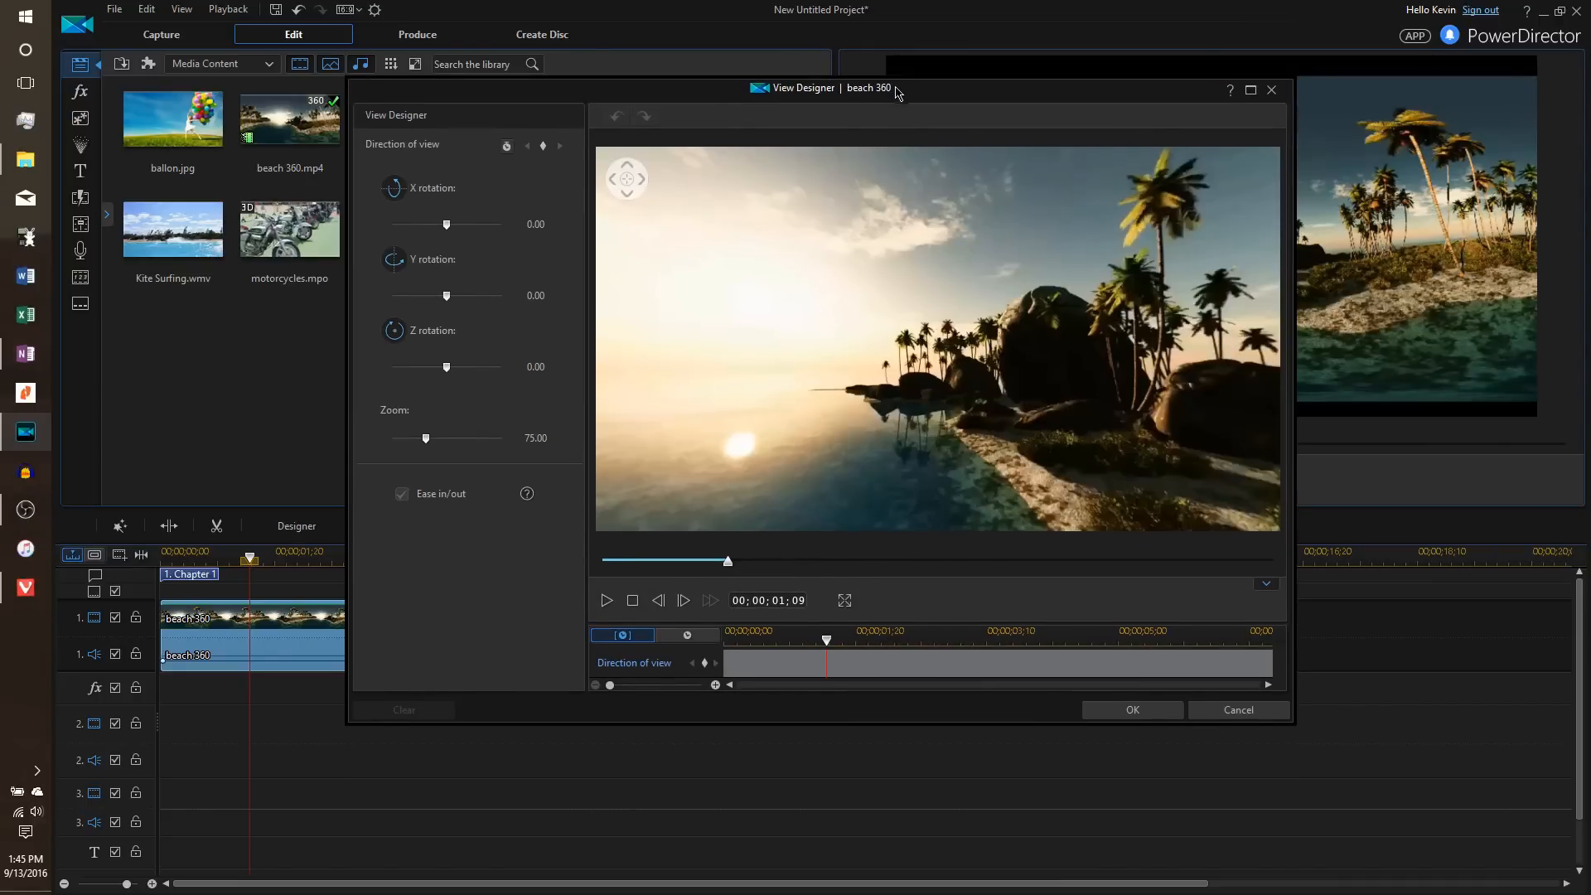
drag(736, 342, 1219, 352)
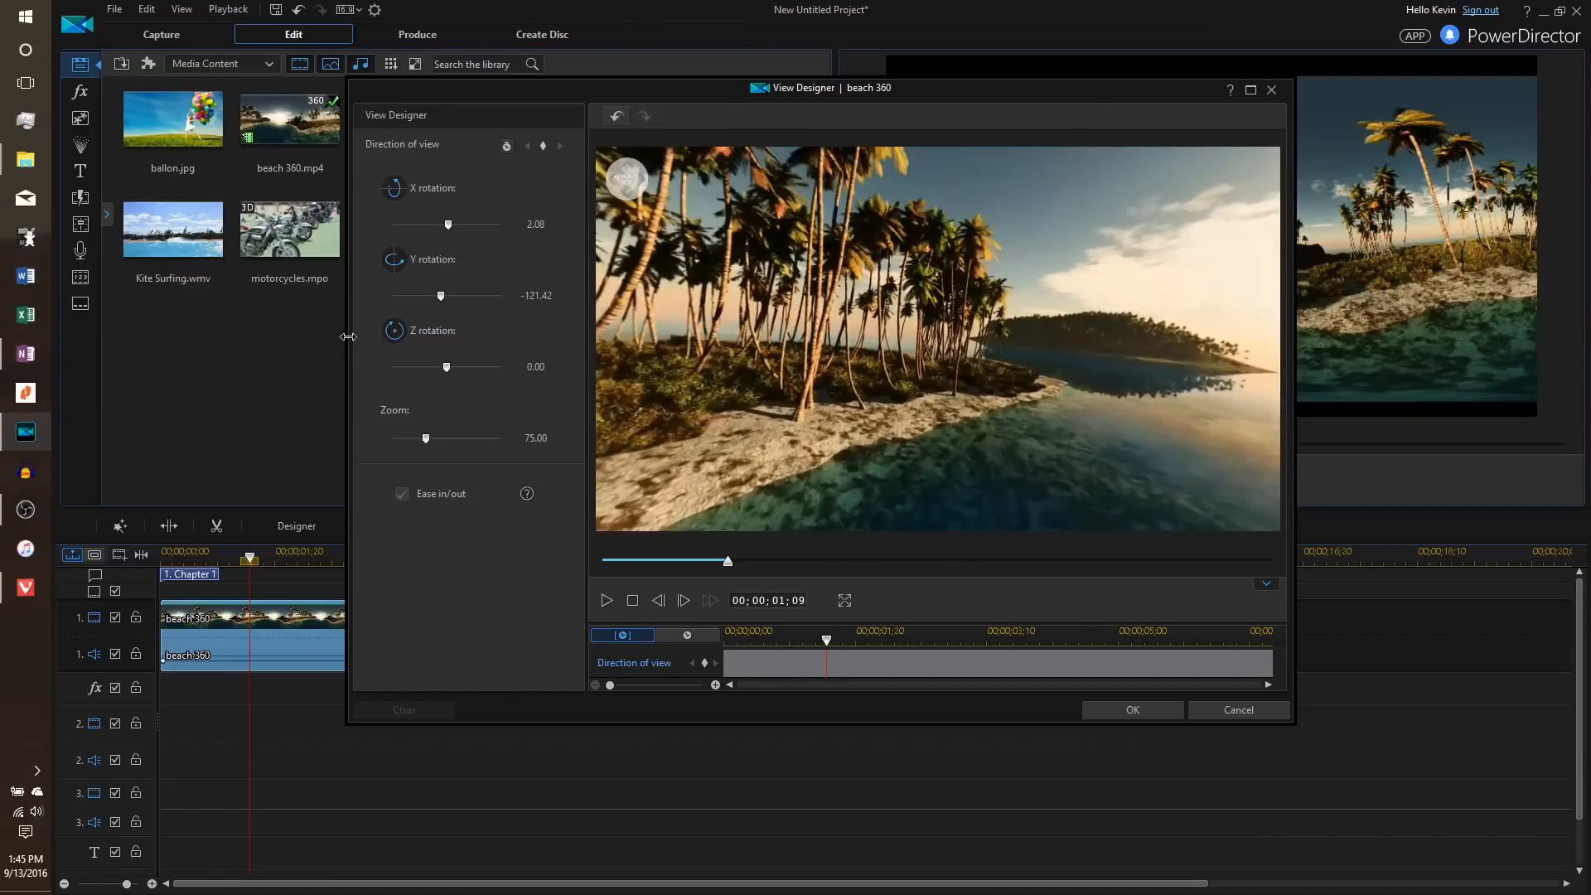
click(608, 600)
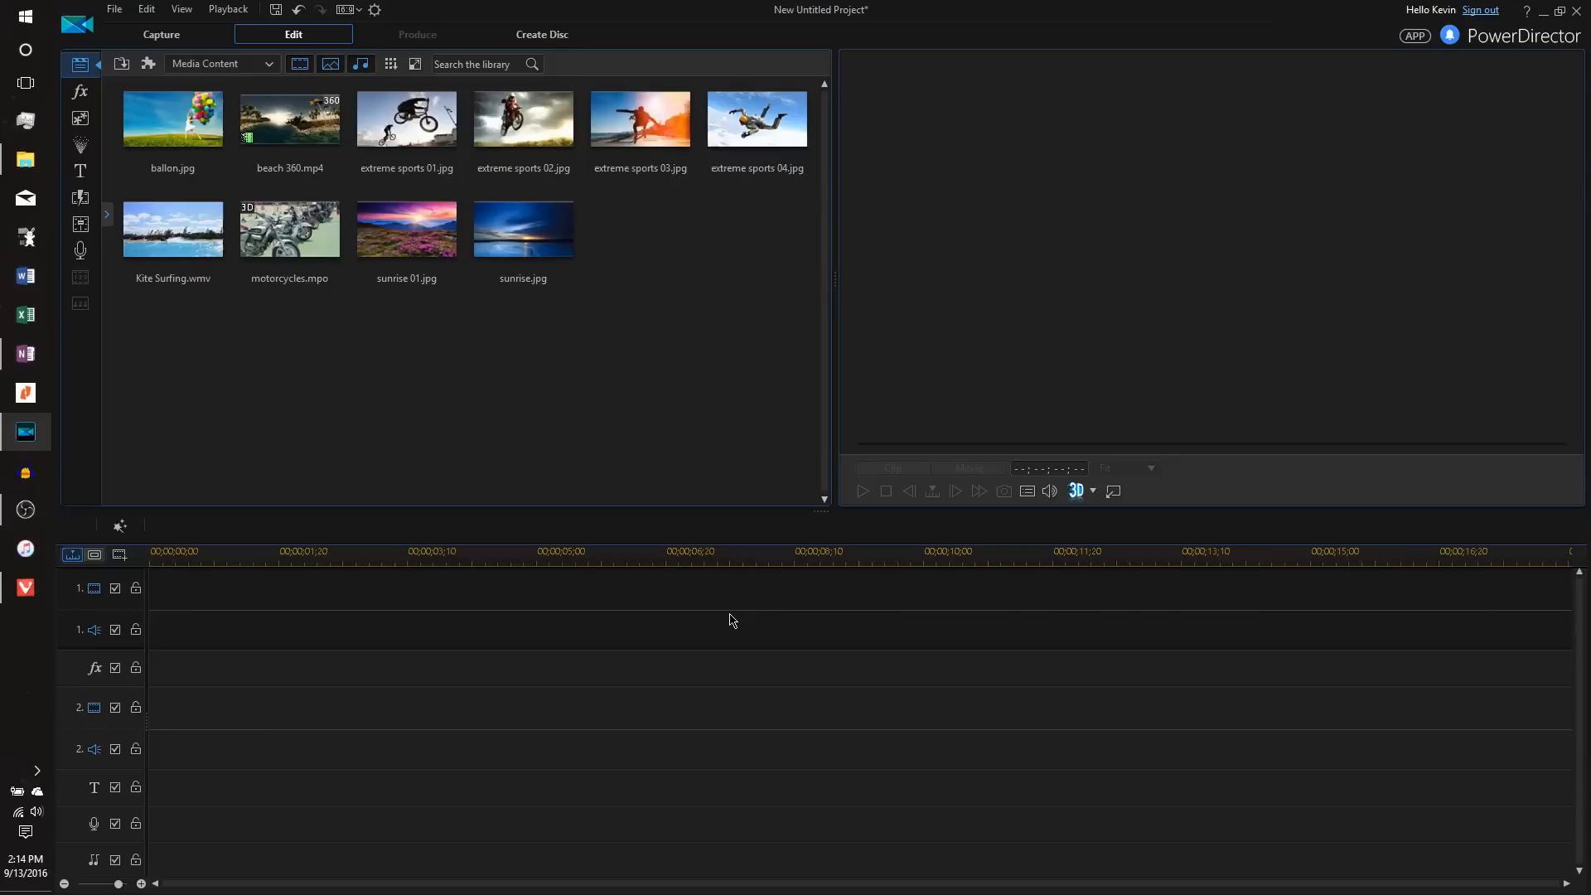
Set the project aspect ratio to 9:16 and place ballon.jpg at the start of video track 1.
click(347, 10)
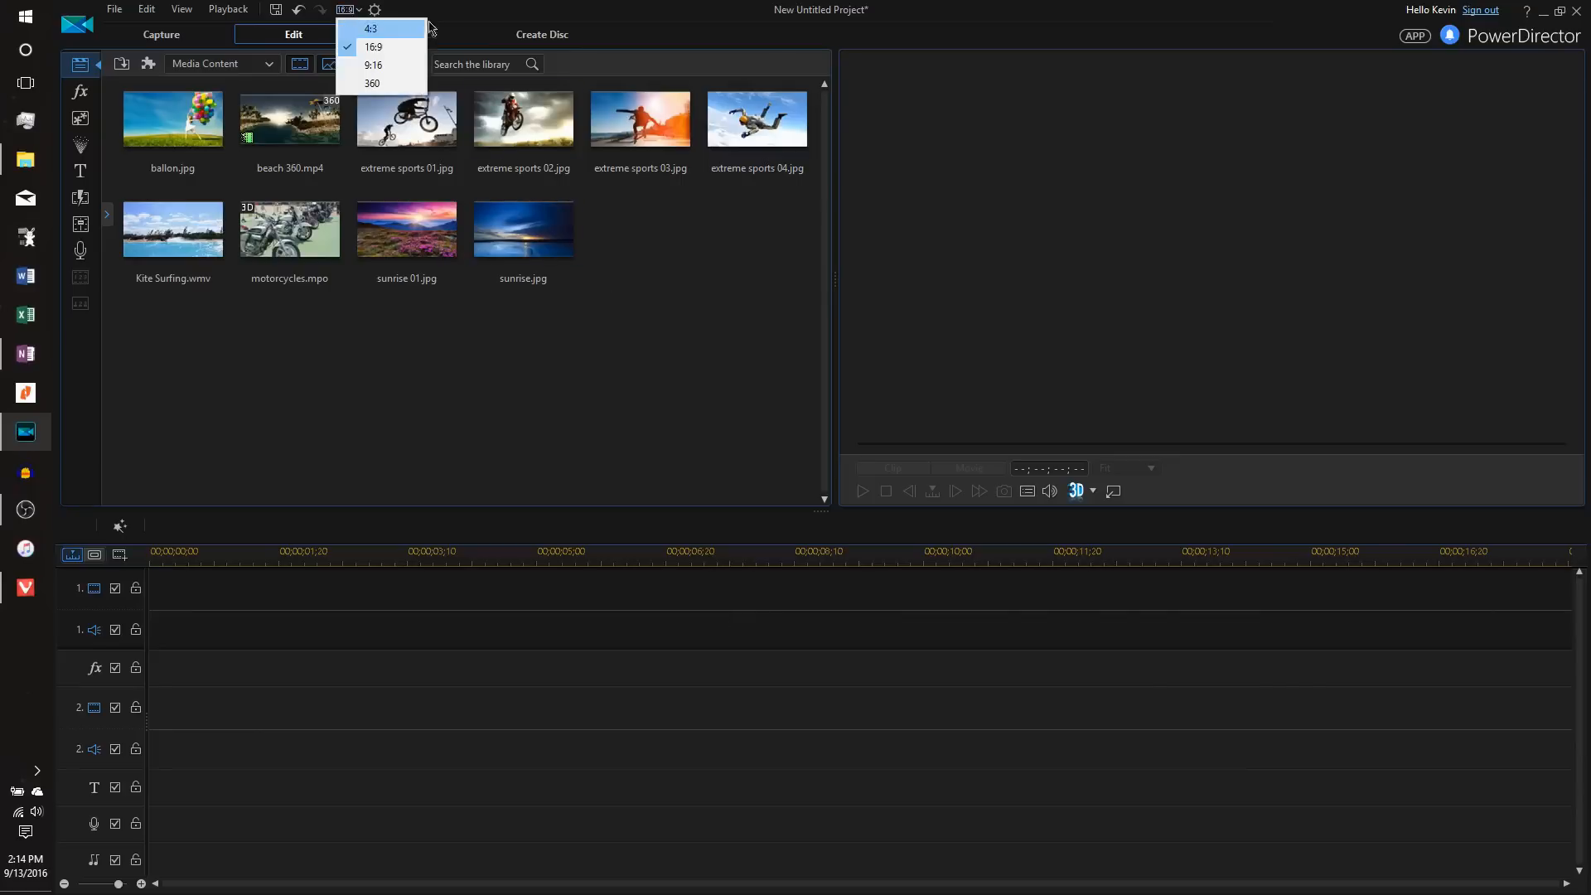
click(380, 65)
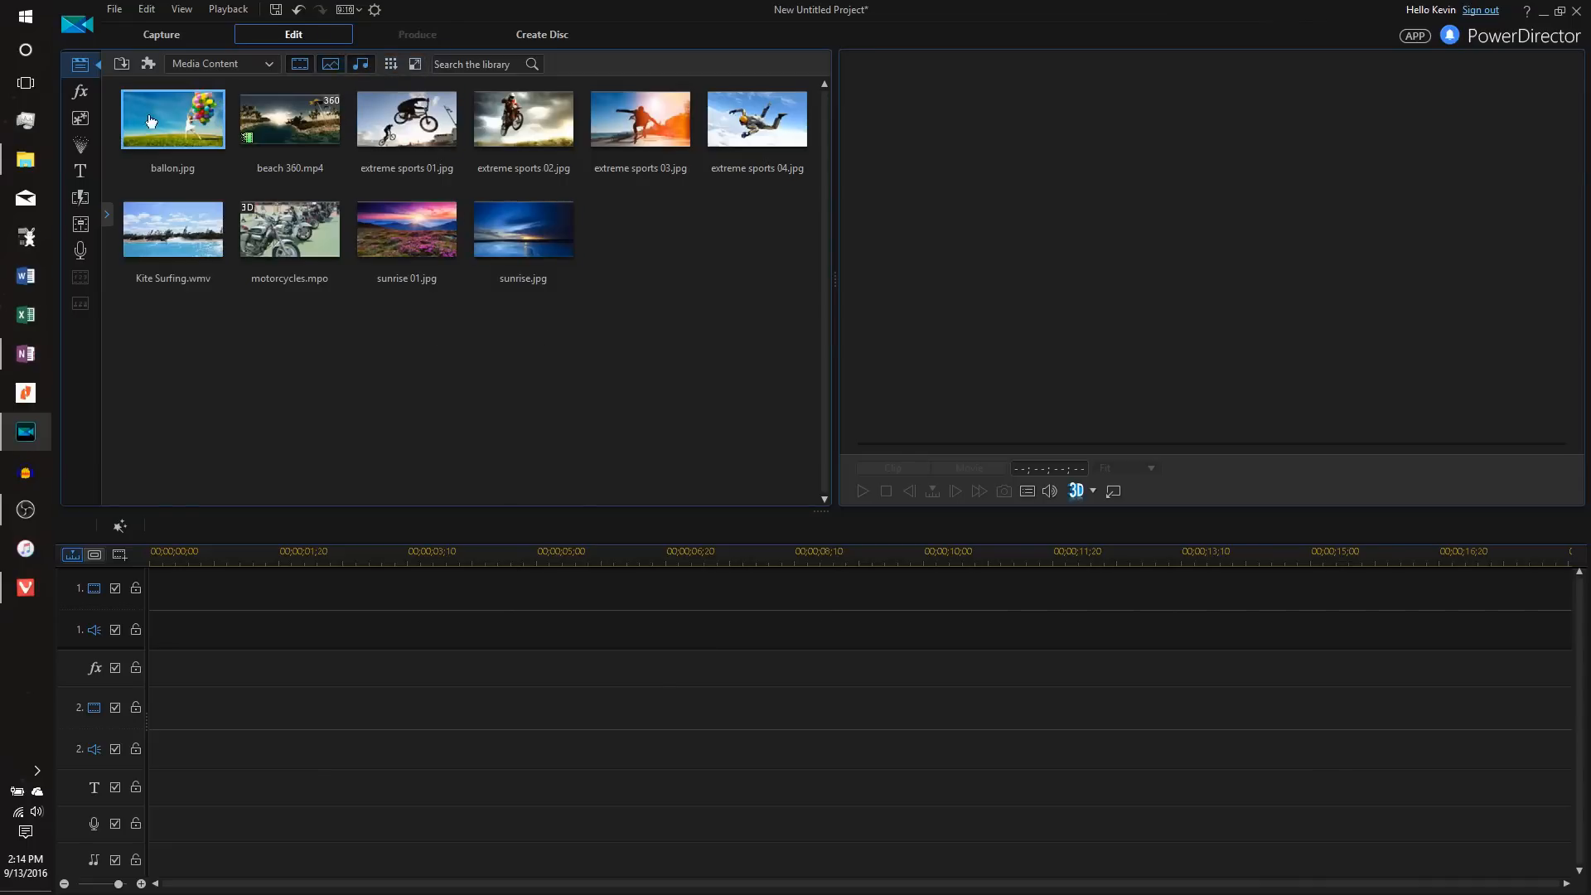
drag(190, 97, 296, 613)
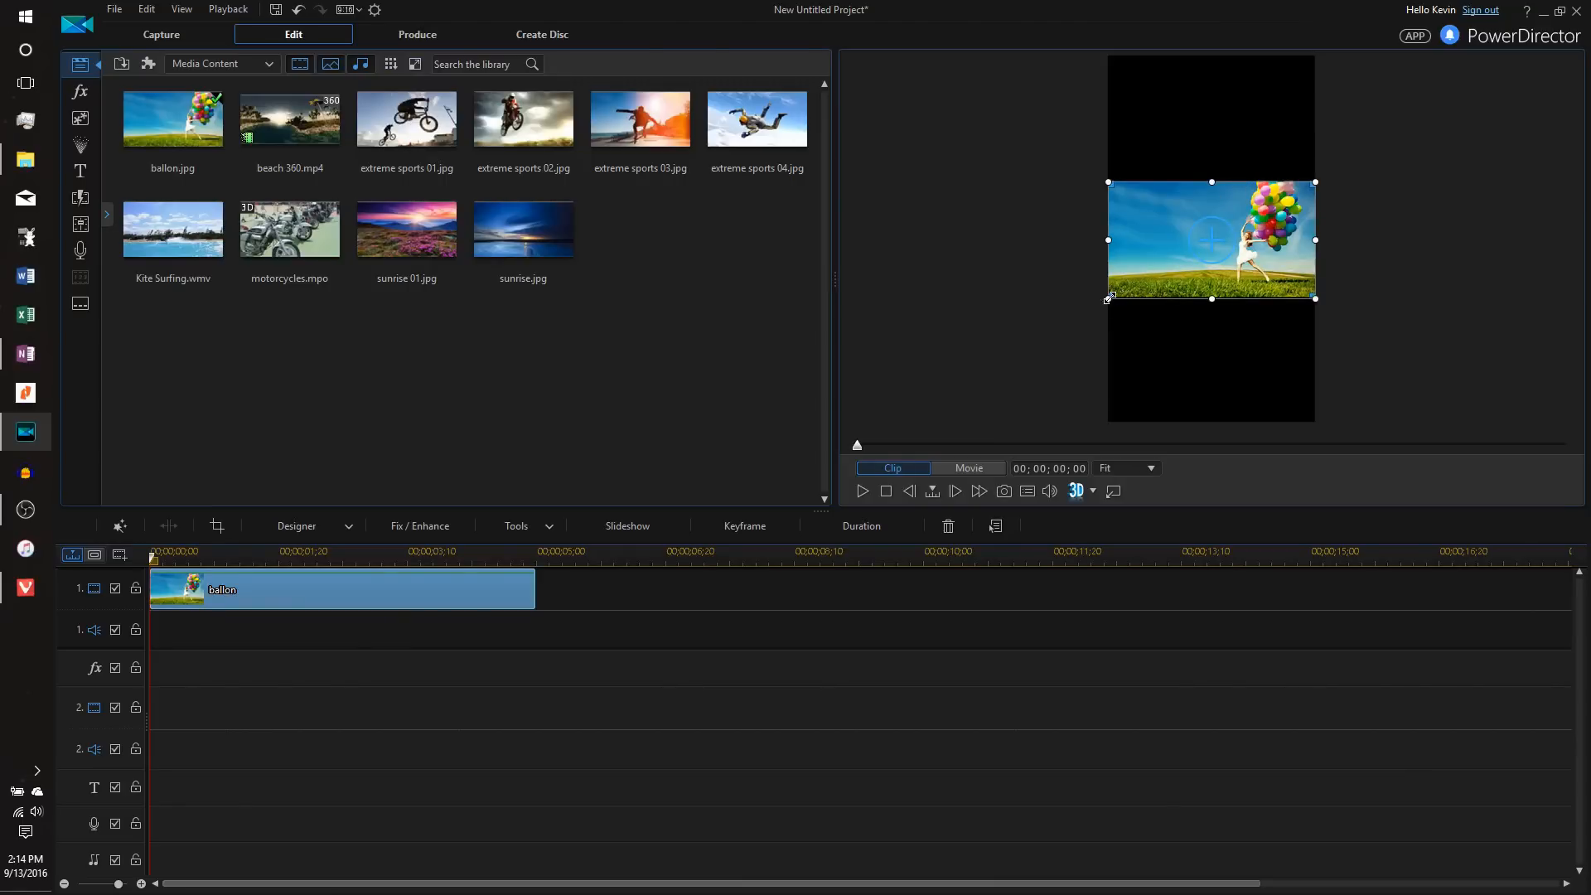
Enlarge the balloon image beyond the vertical frame's width and move it into the upper half of the frame.
drag(1109, 297, 1012, 352)
drag(1119, 263, 1155, 198)
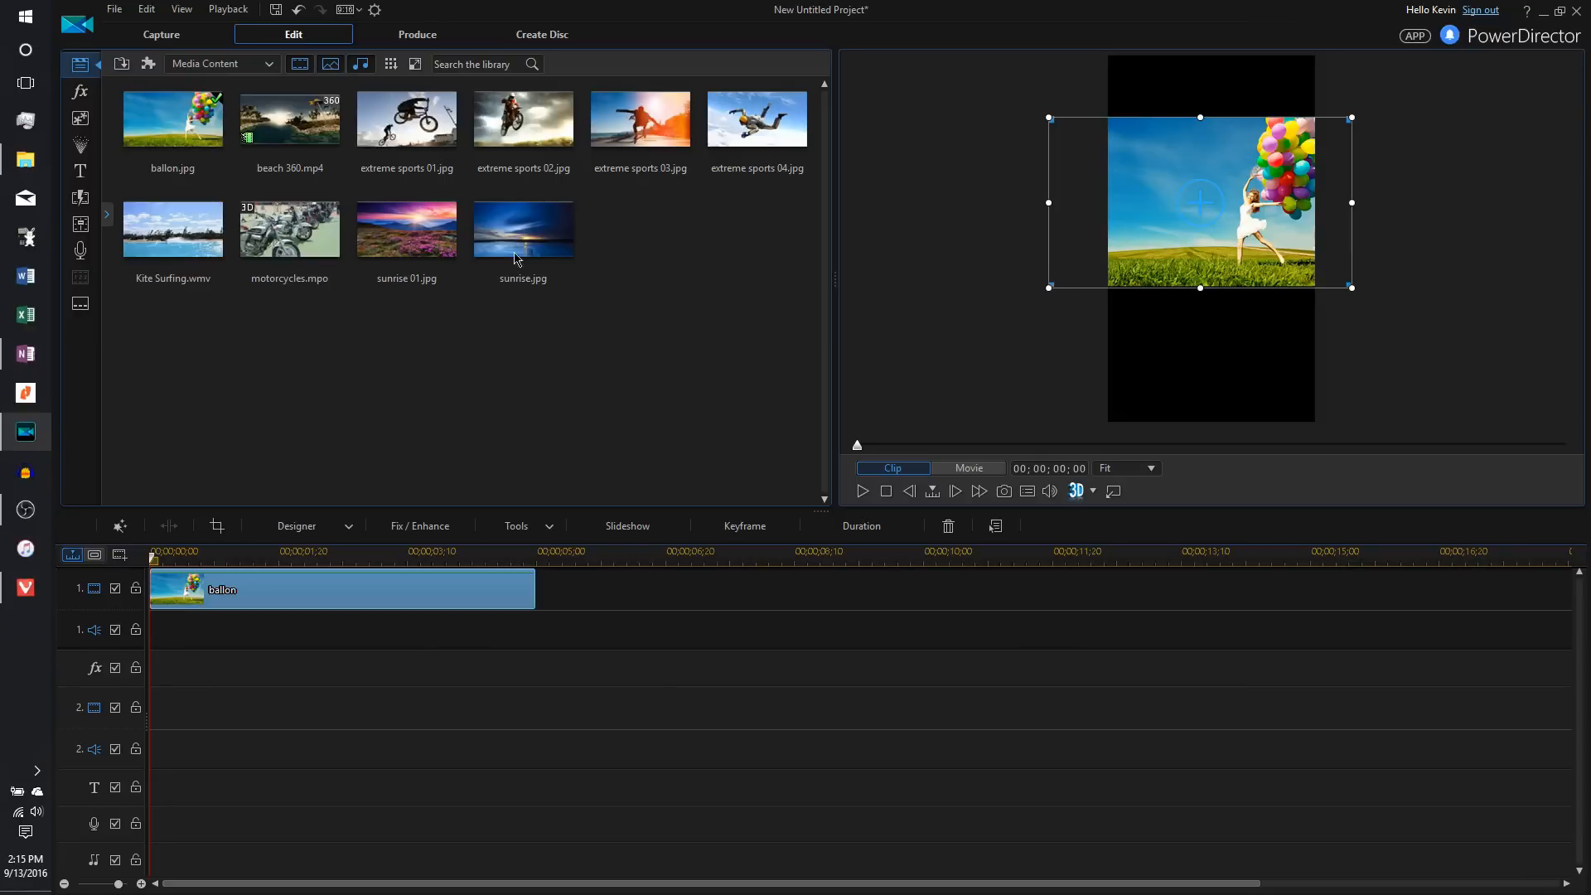
click(648, 659)
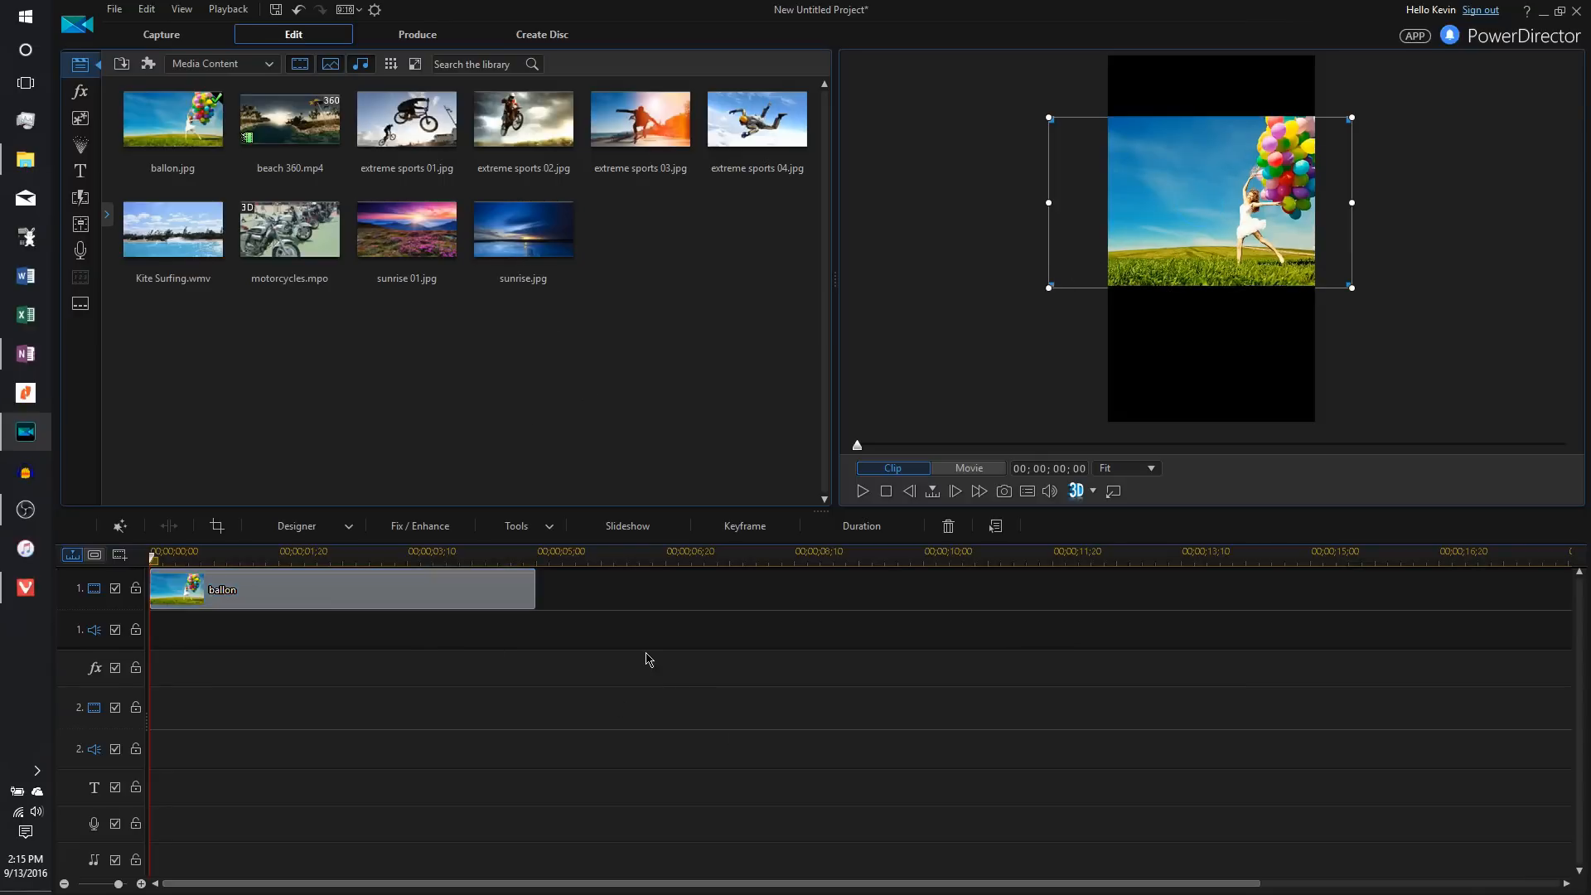
drag(521, 652, 445, 587)
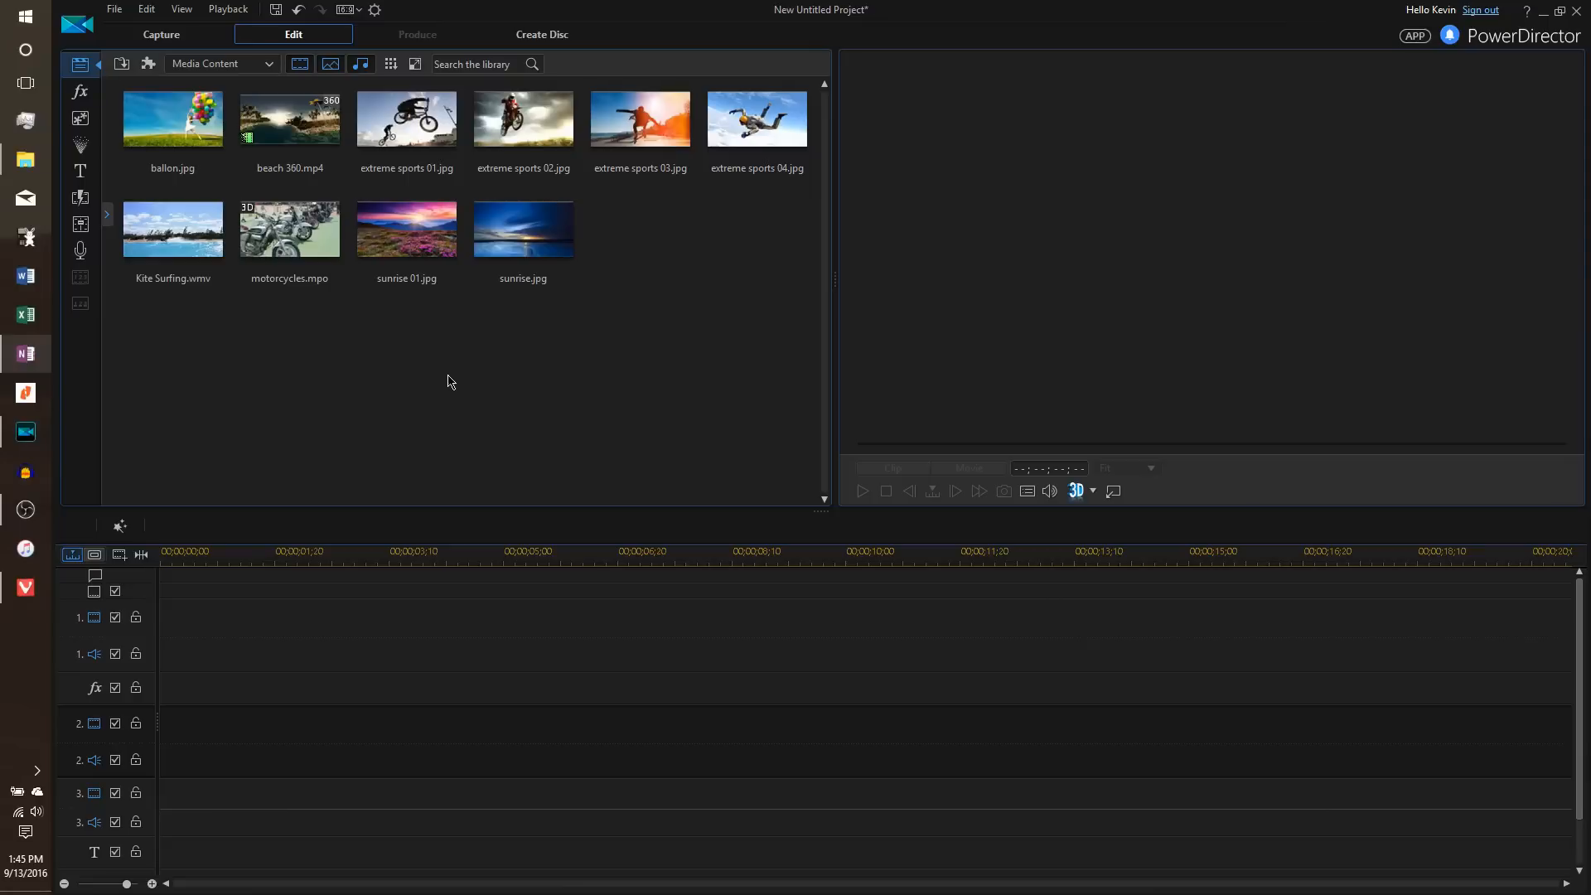
Place Kite Surfing.wmv at the start of video track 1.
click(448, 375)
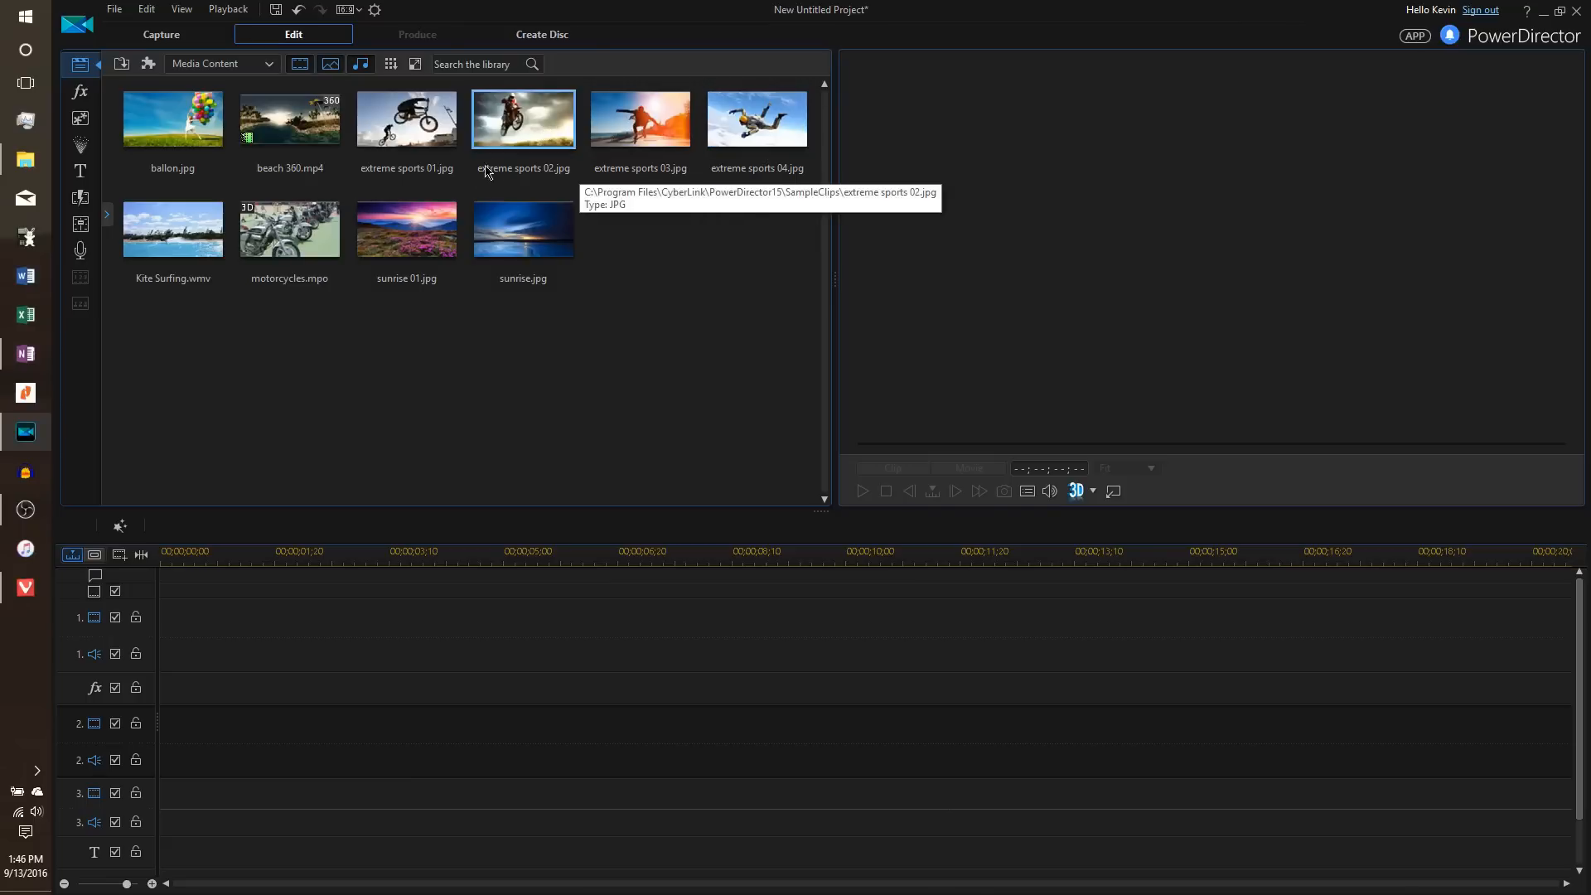
drag(130, 604, 170, 618)
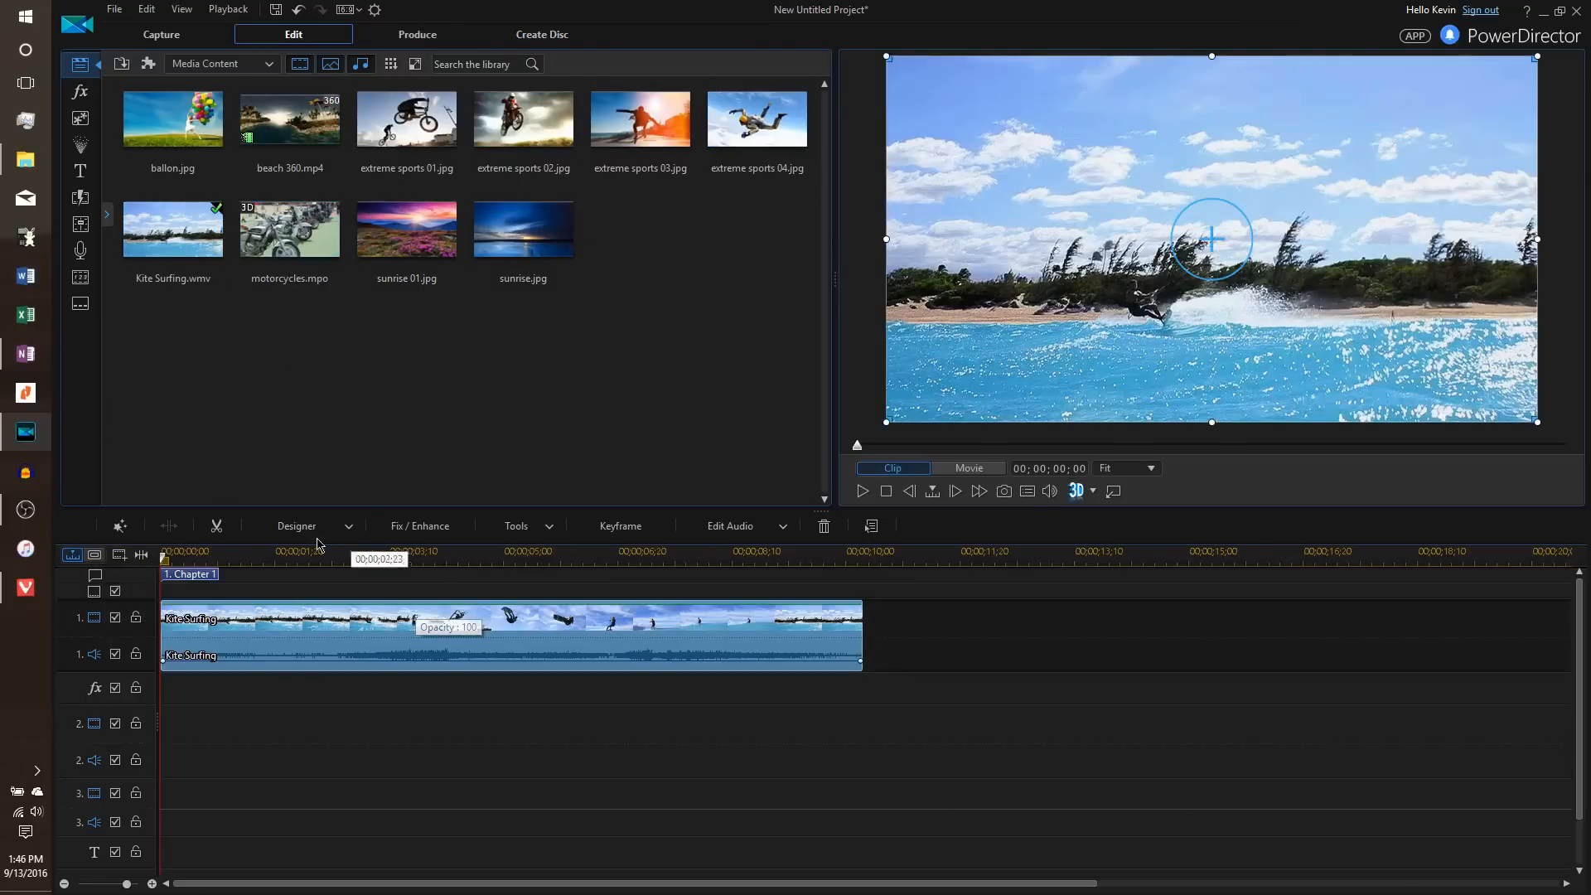
Apply the Analog Film blending effect to the Kite Surfing clip with Difference mode at 78% opacity, previewing it before accepting.
click(518, 527)
click(541, 604)
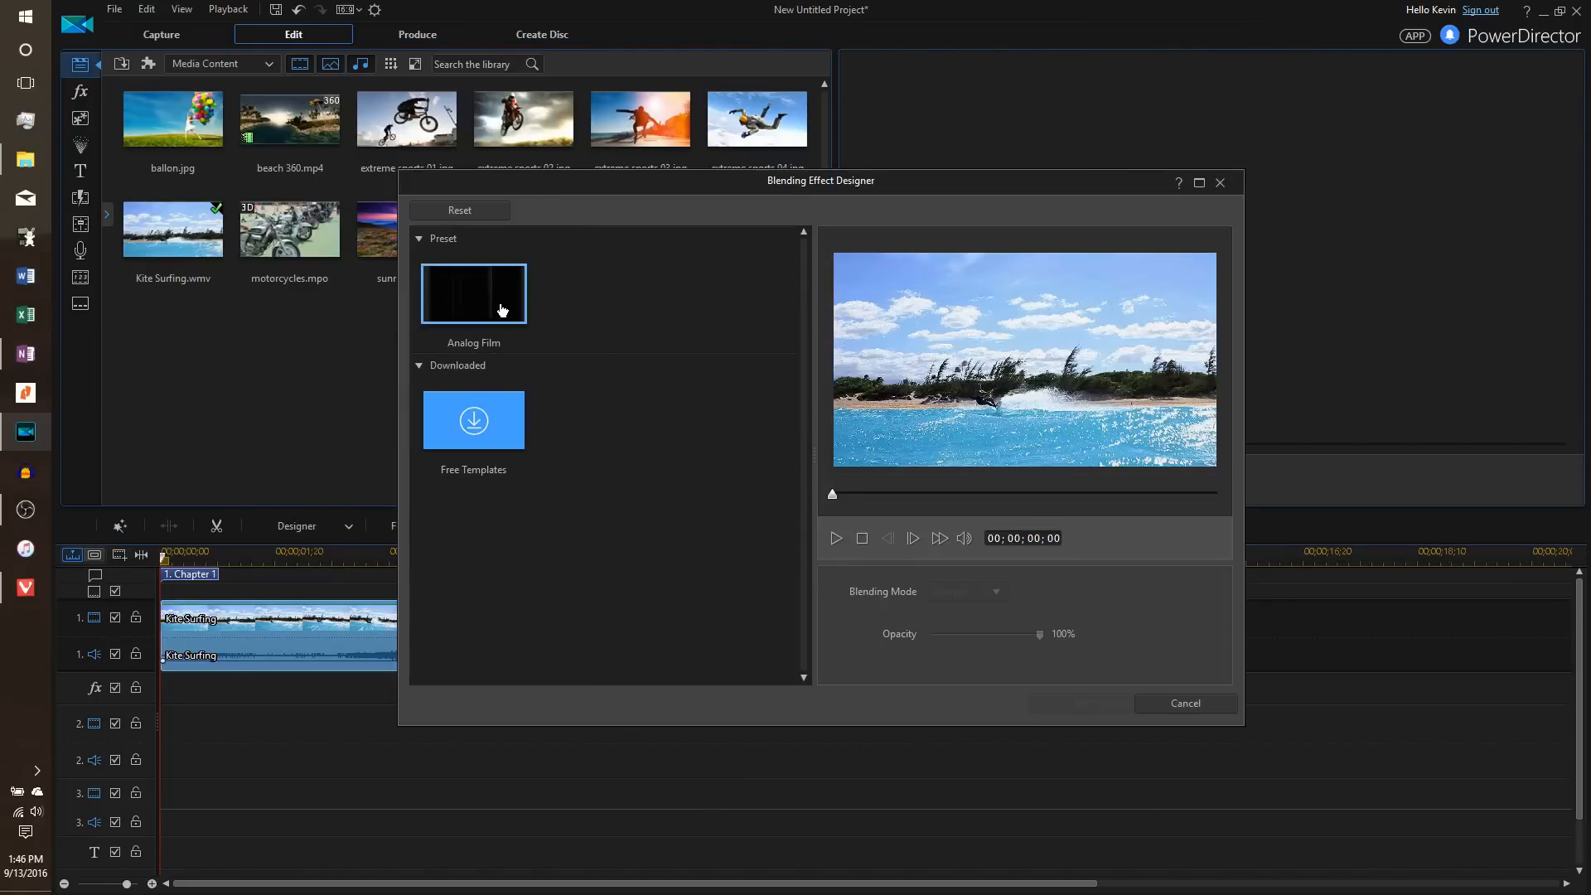
click(475, 286)
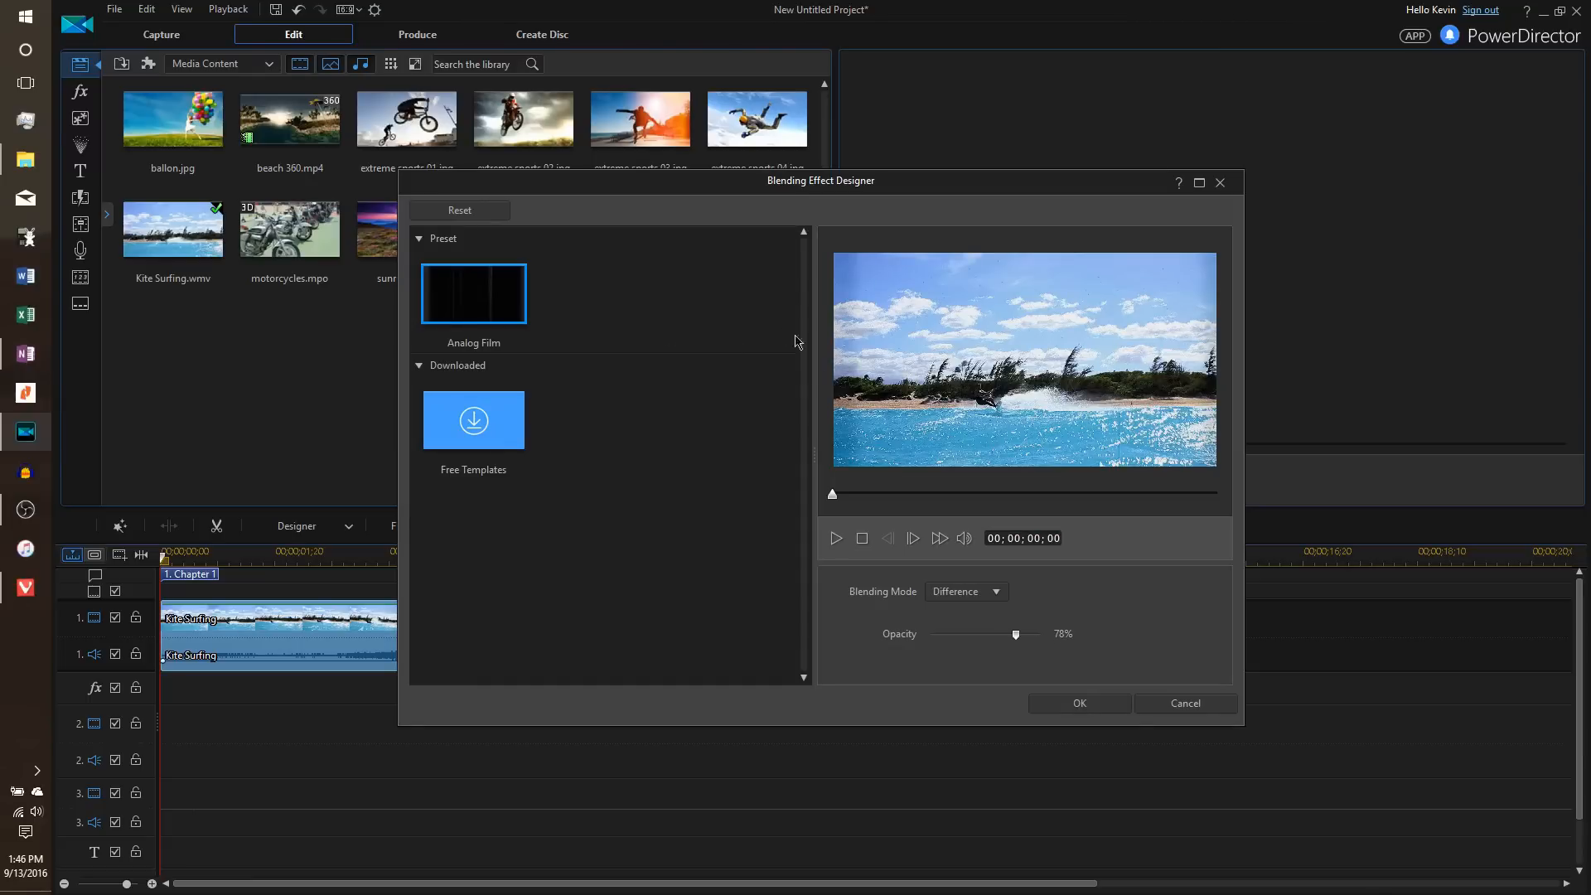
click(837, 539)
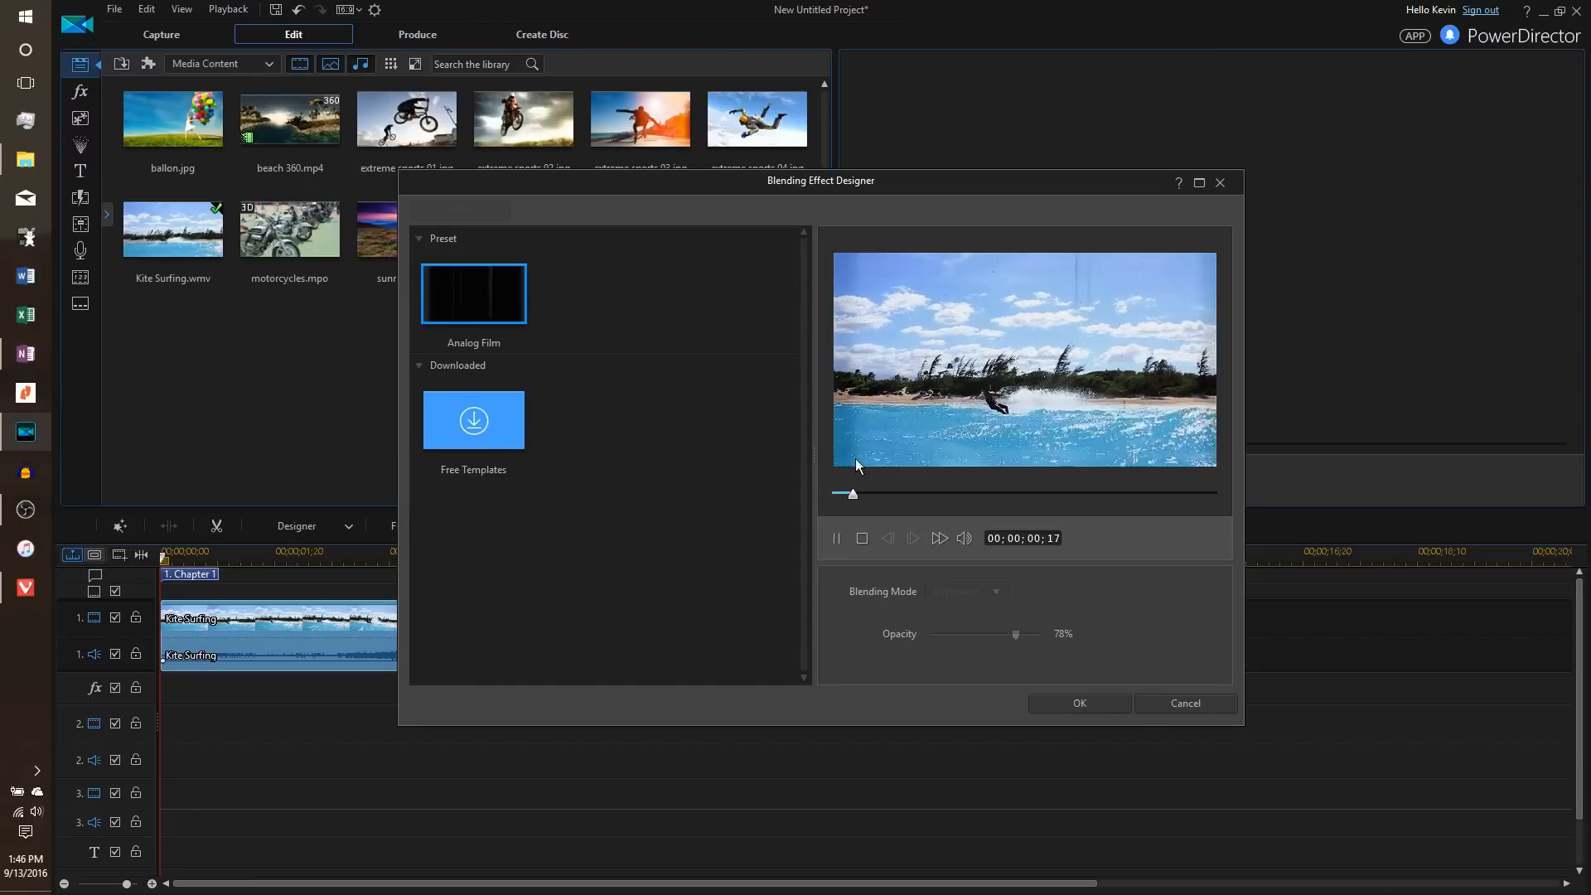
click(837, 539)
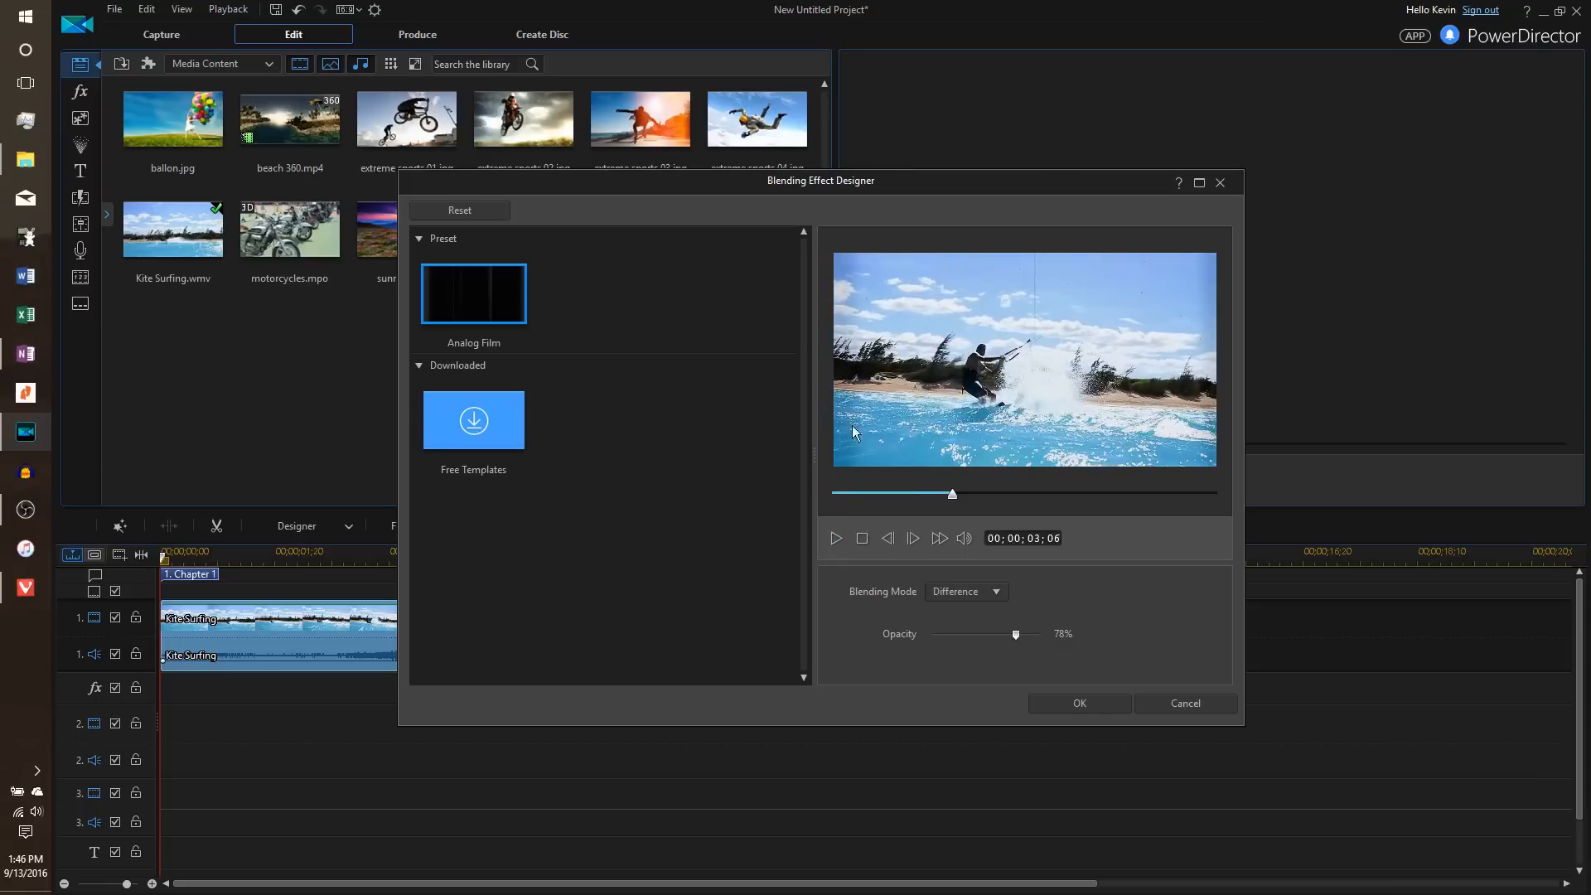
click(1078, 706)
click(718, 728)
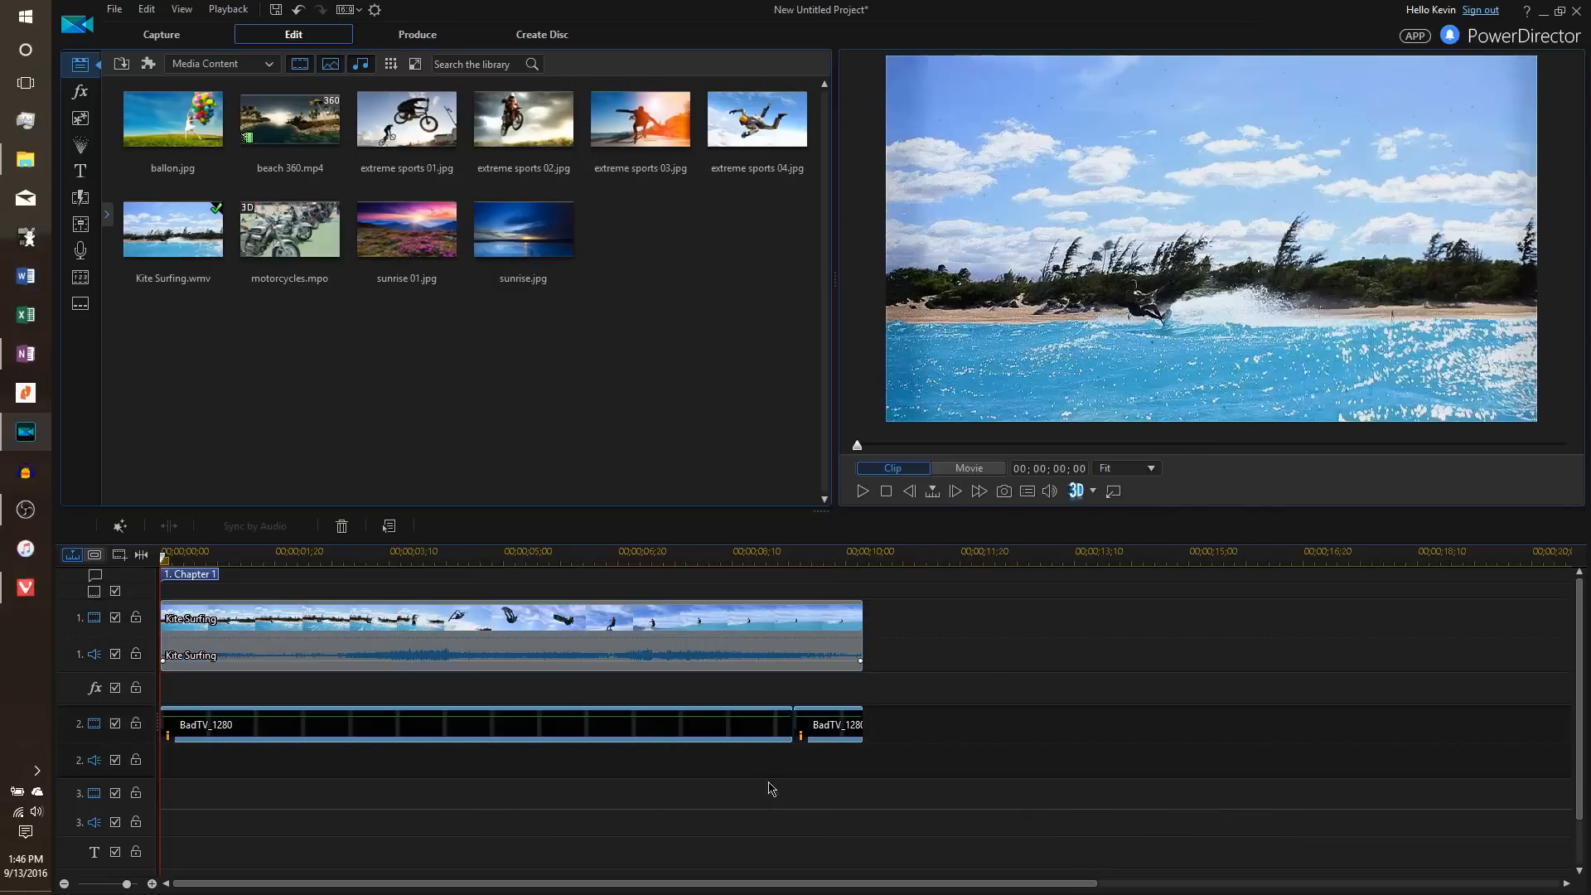
click(835, 802)
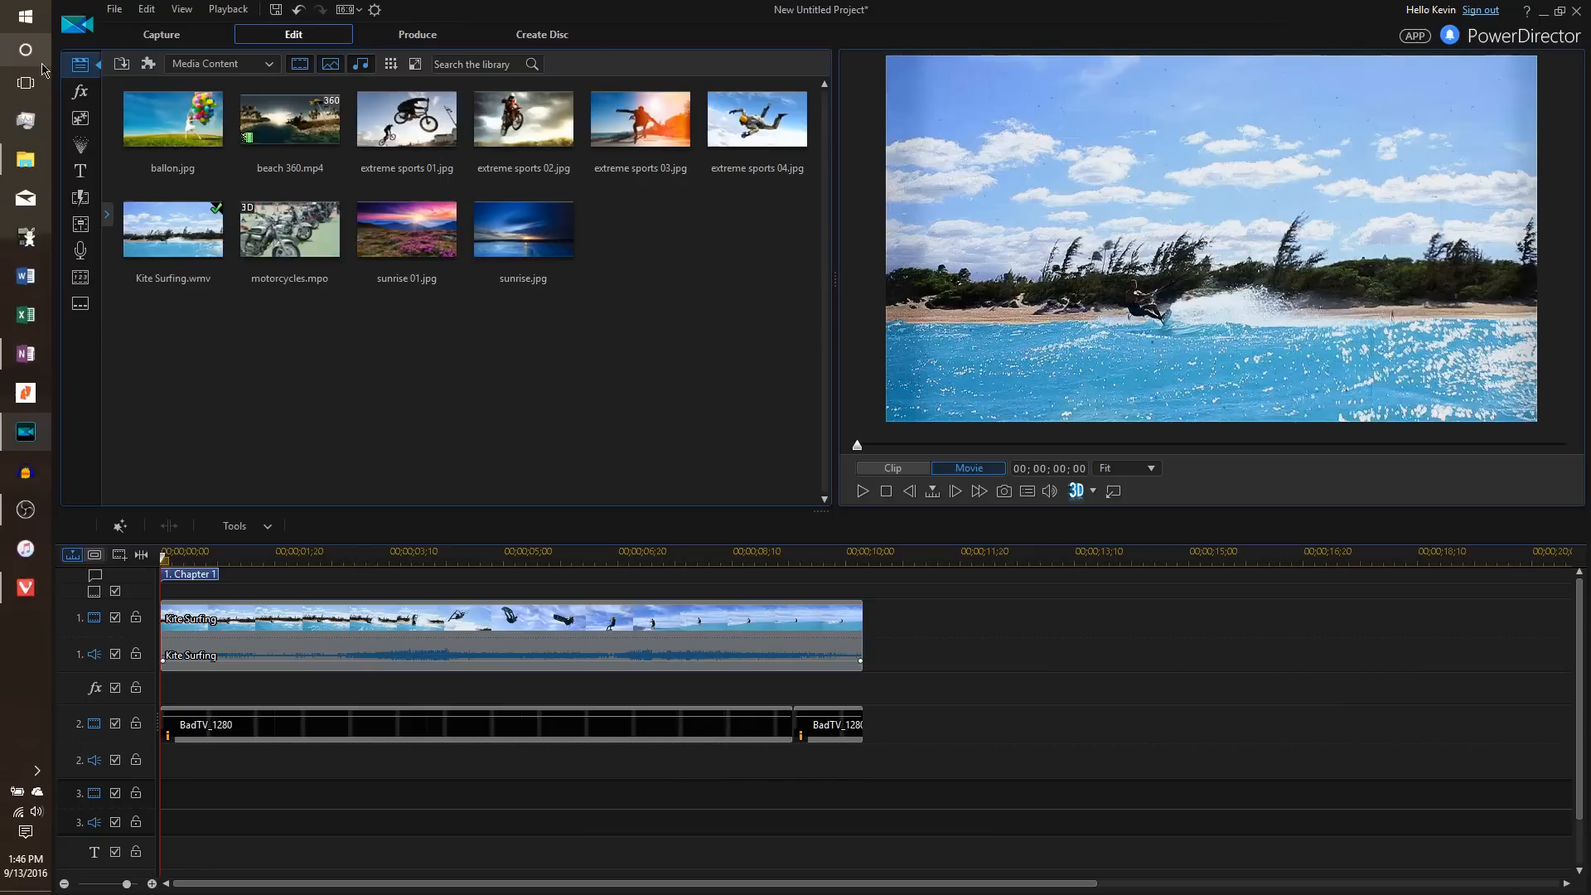
Delete the Kite Surfing clip and its blending overlay clips from the timeline.
click(73, 93)
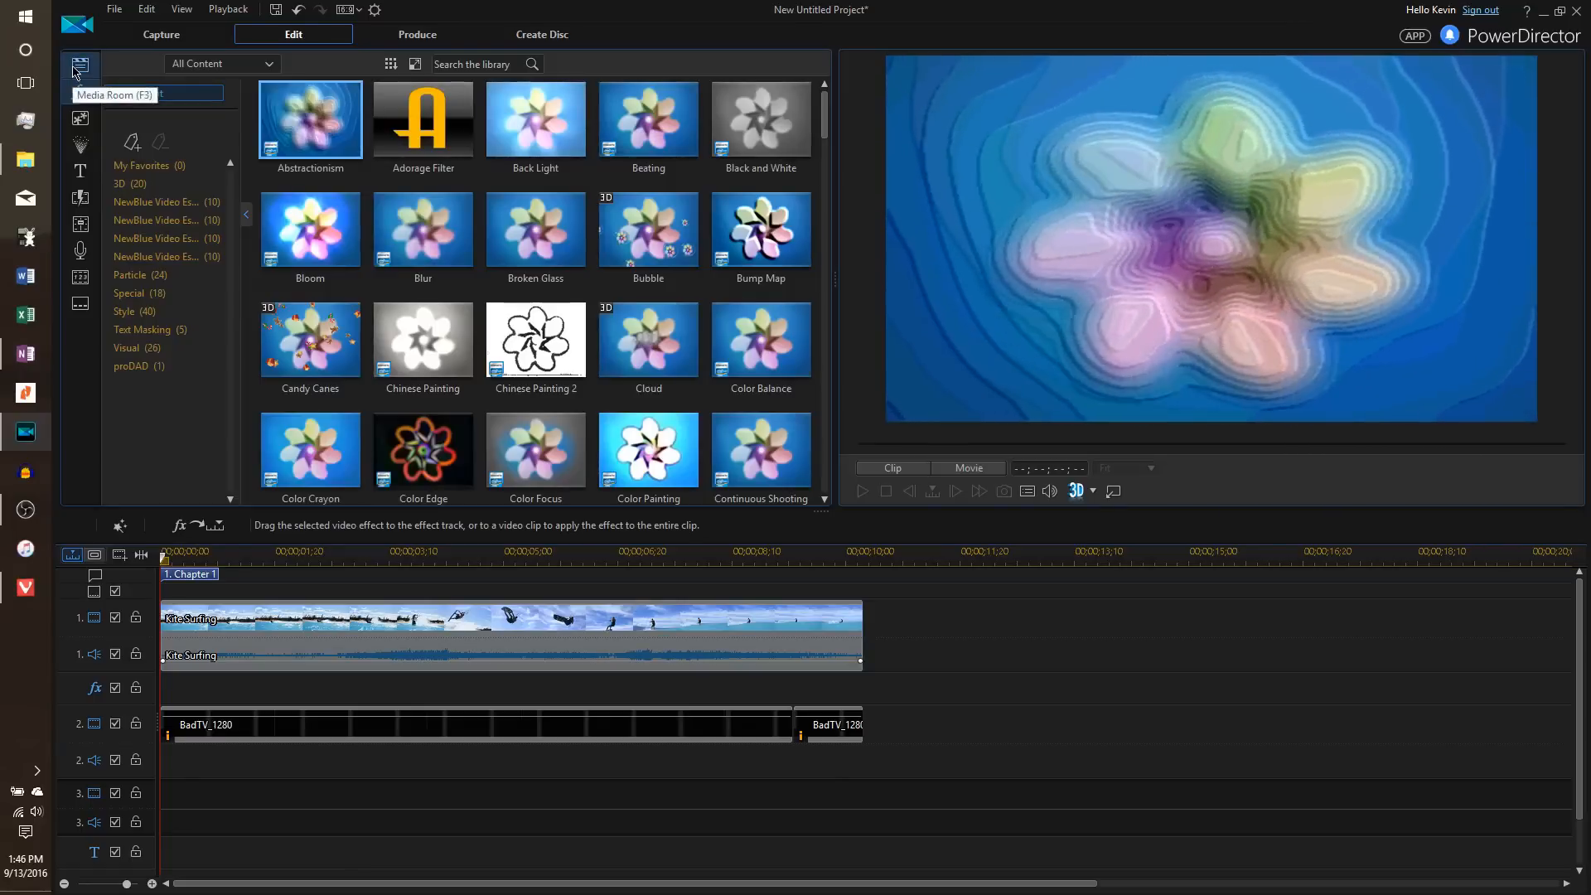
click(74, 70)
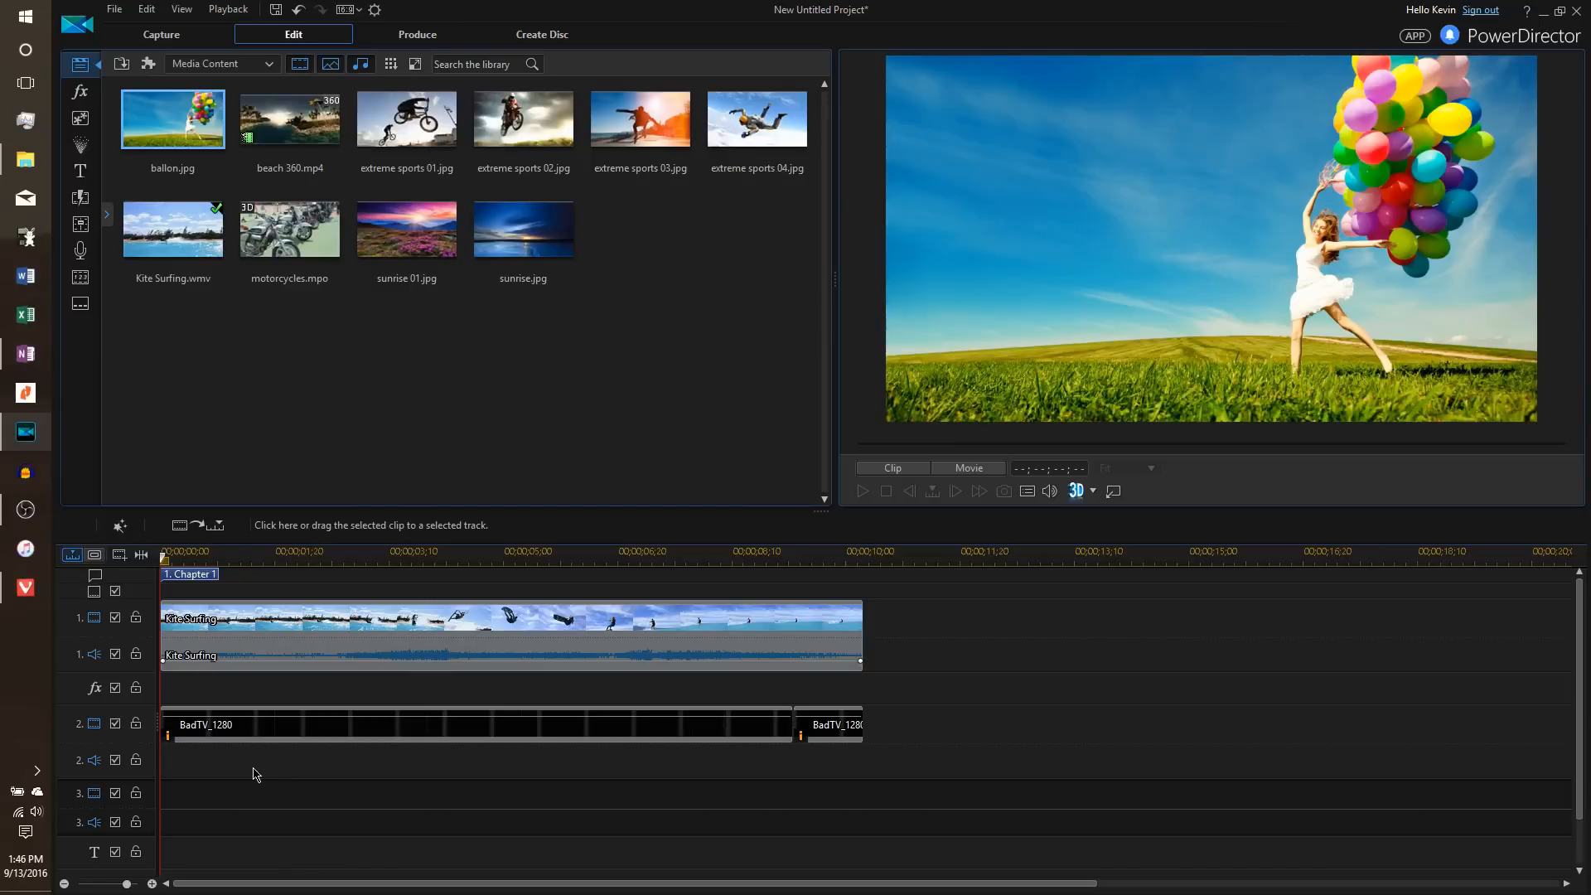
drag(165, 768, 779, 678)
key(Delete)
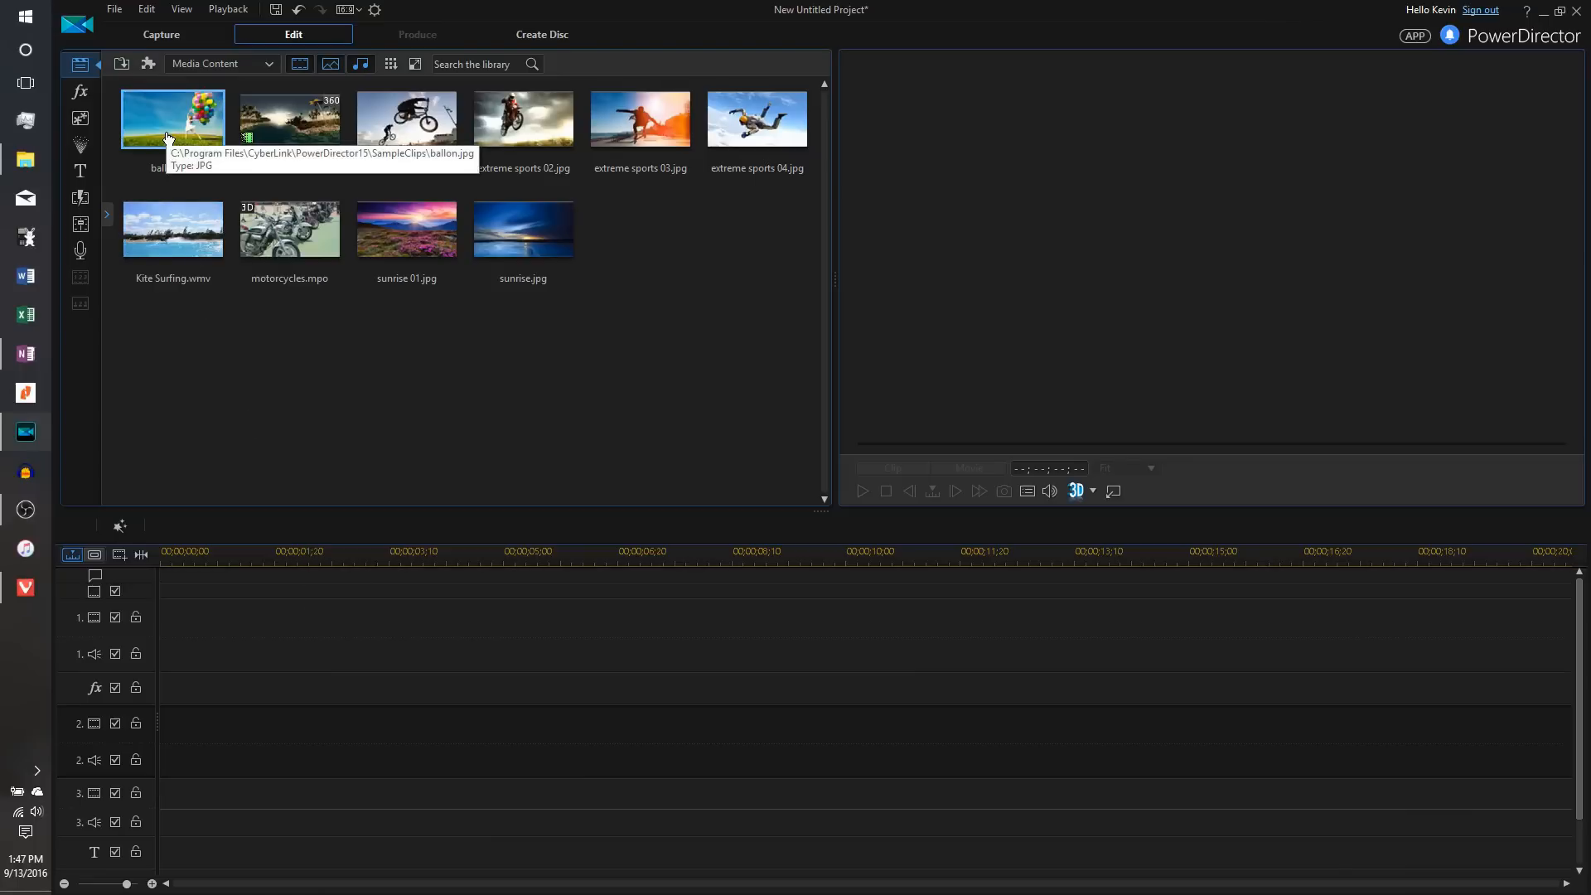
Place ballon.jpg at the start of video track 1 with Kite Surfing.wmv directly behind it.
drag(167, 129, 163, 618)
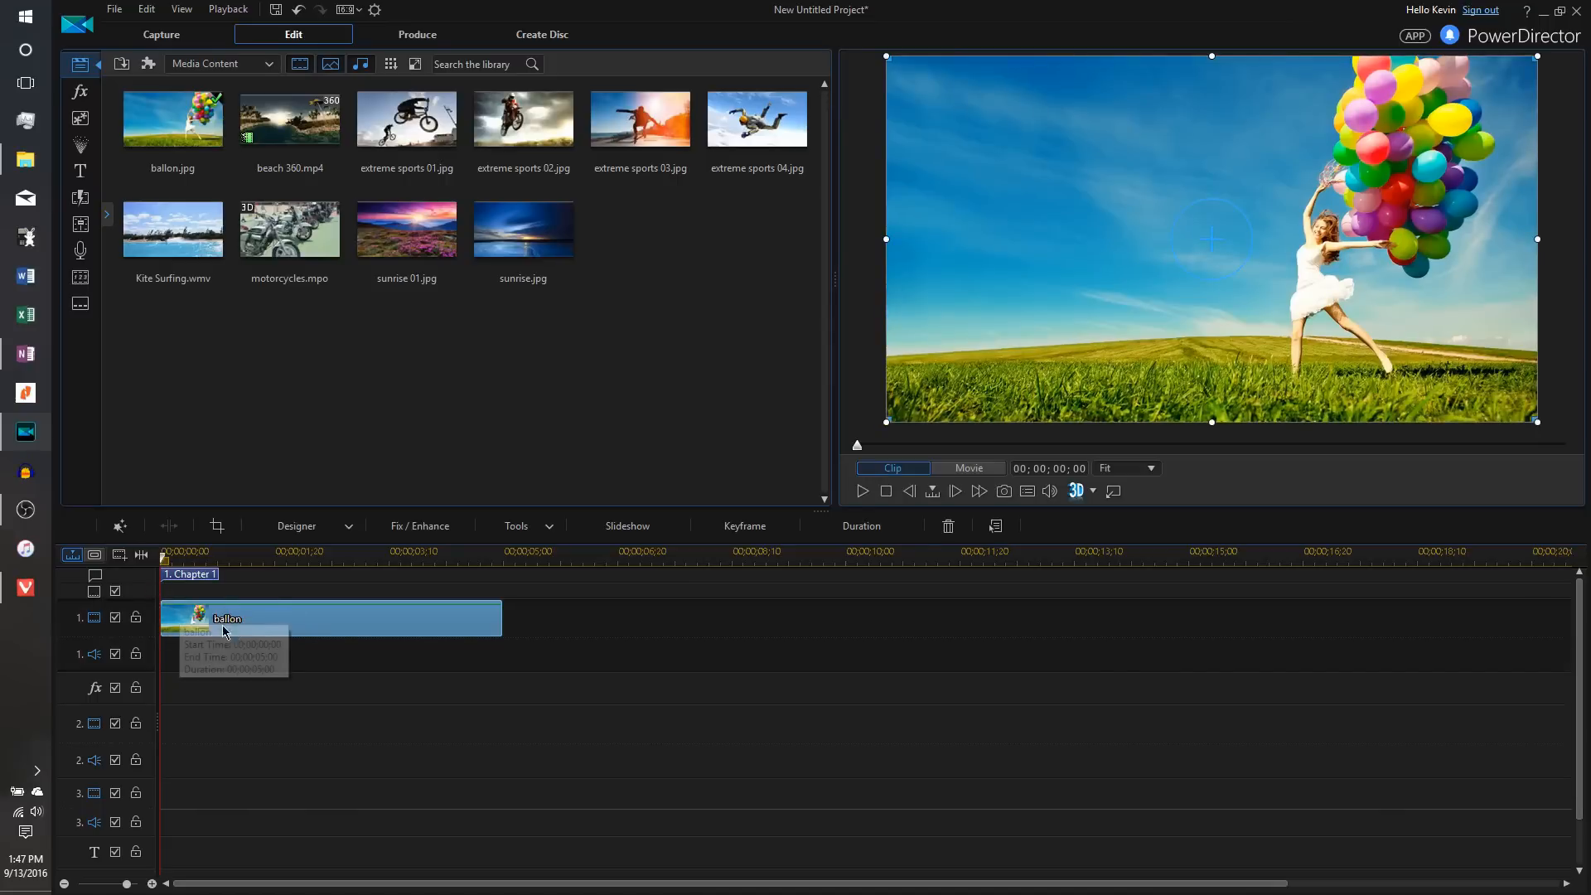
drag(214, 242, 506, 647)
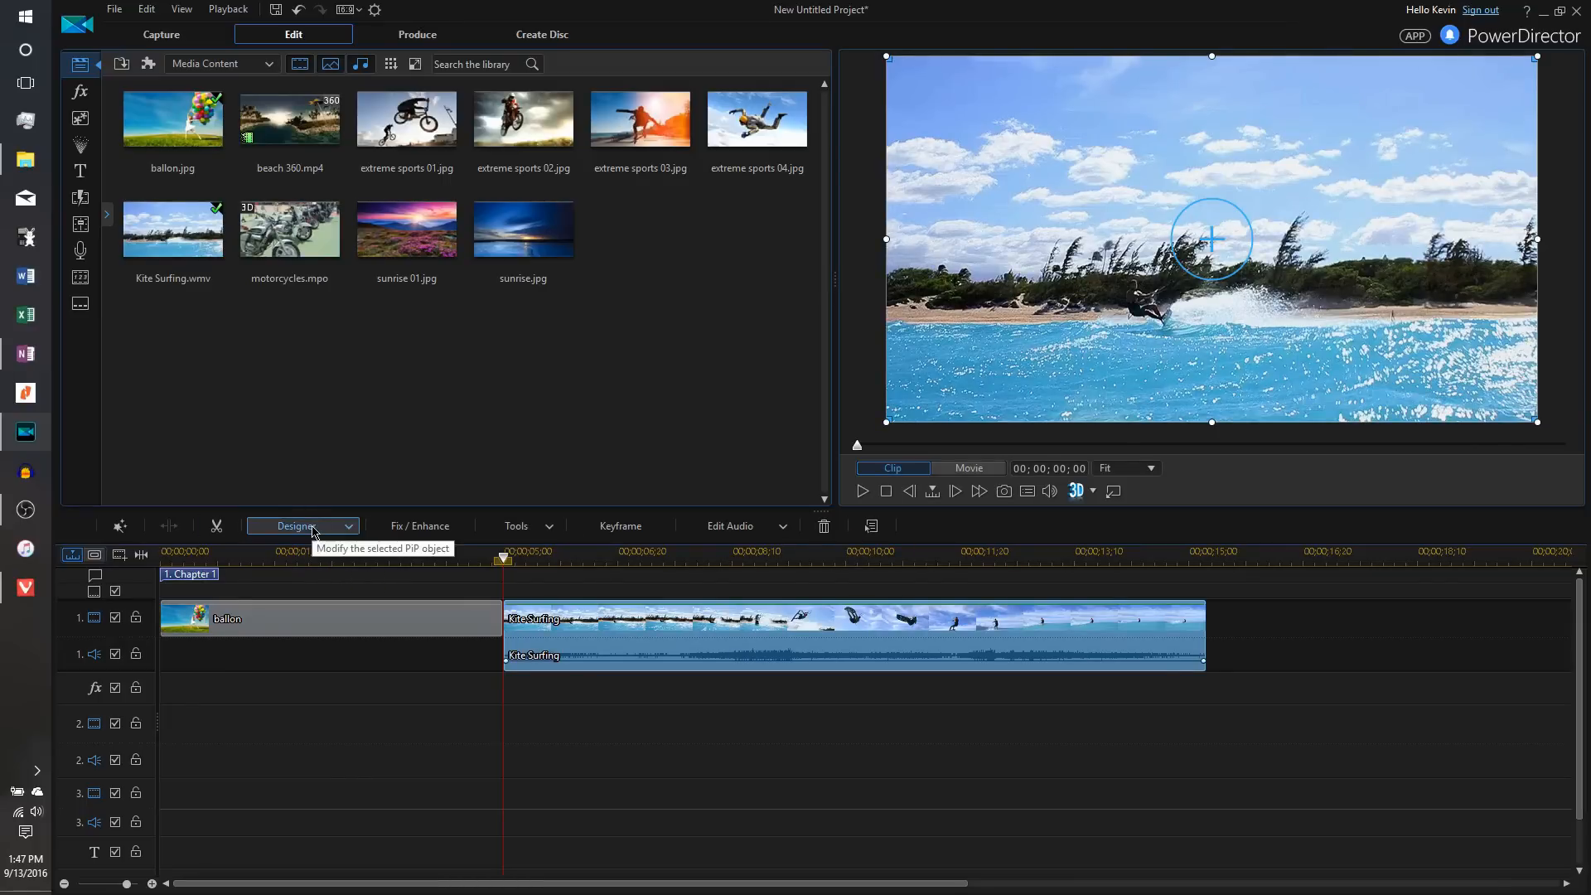
Open the Kite Surfing clip in Mask Designer, look over the mask shapes and try to view the motion settings.
click(312, 529)
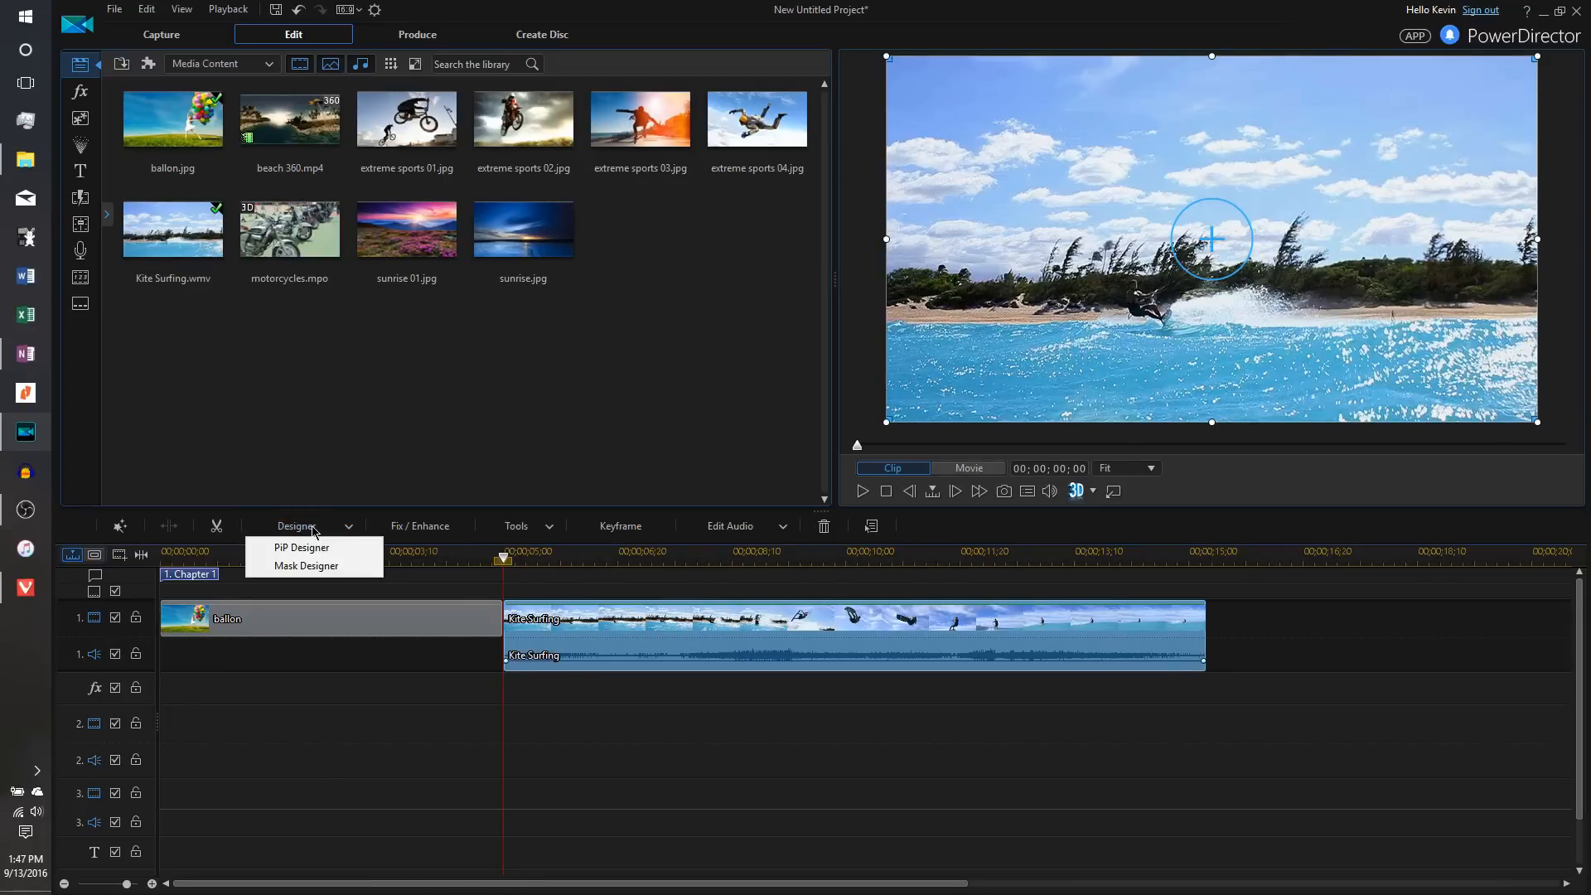
click(307, 572)
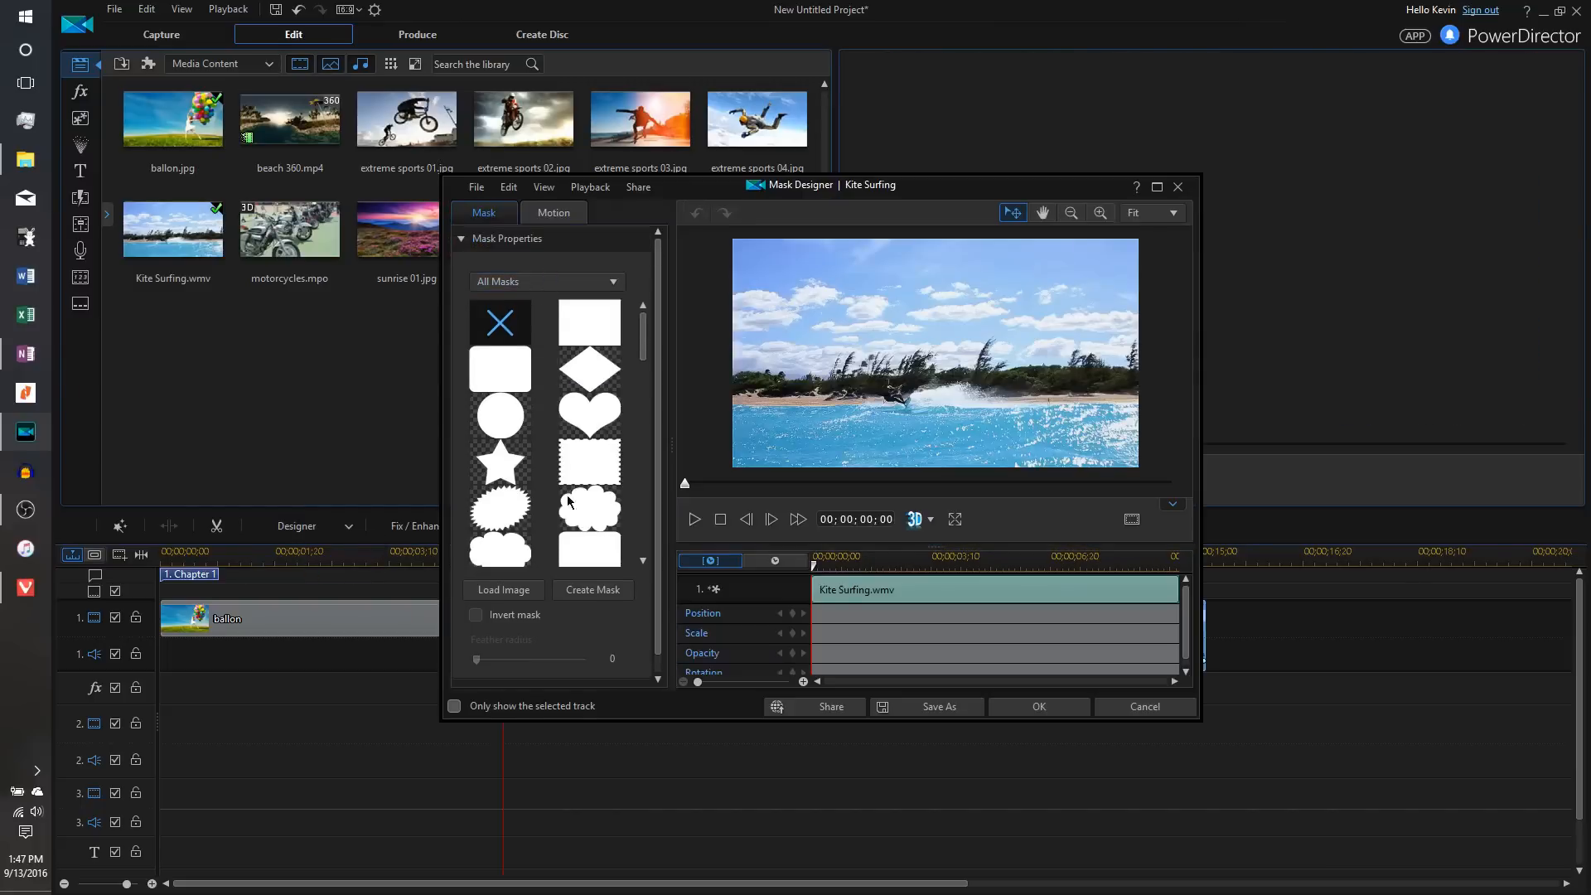
click(551, 218)
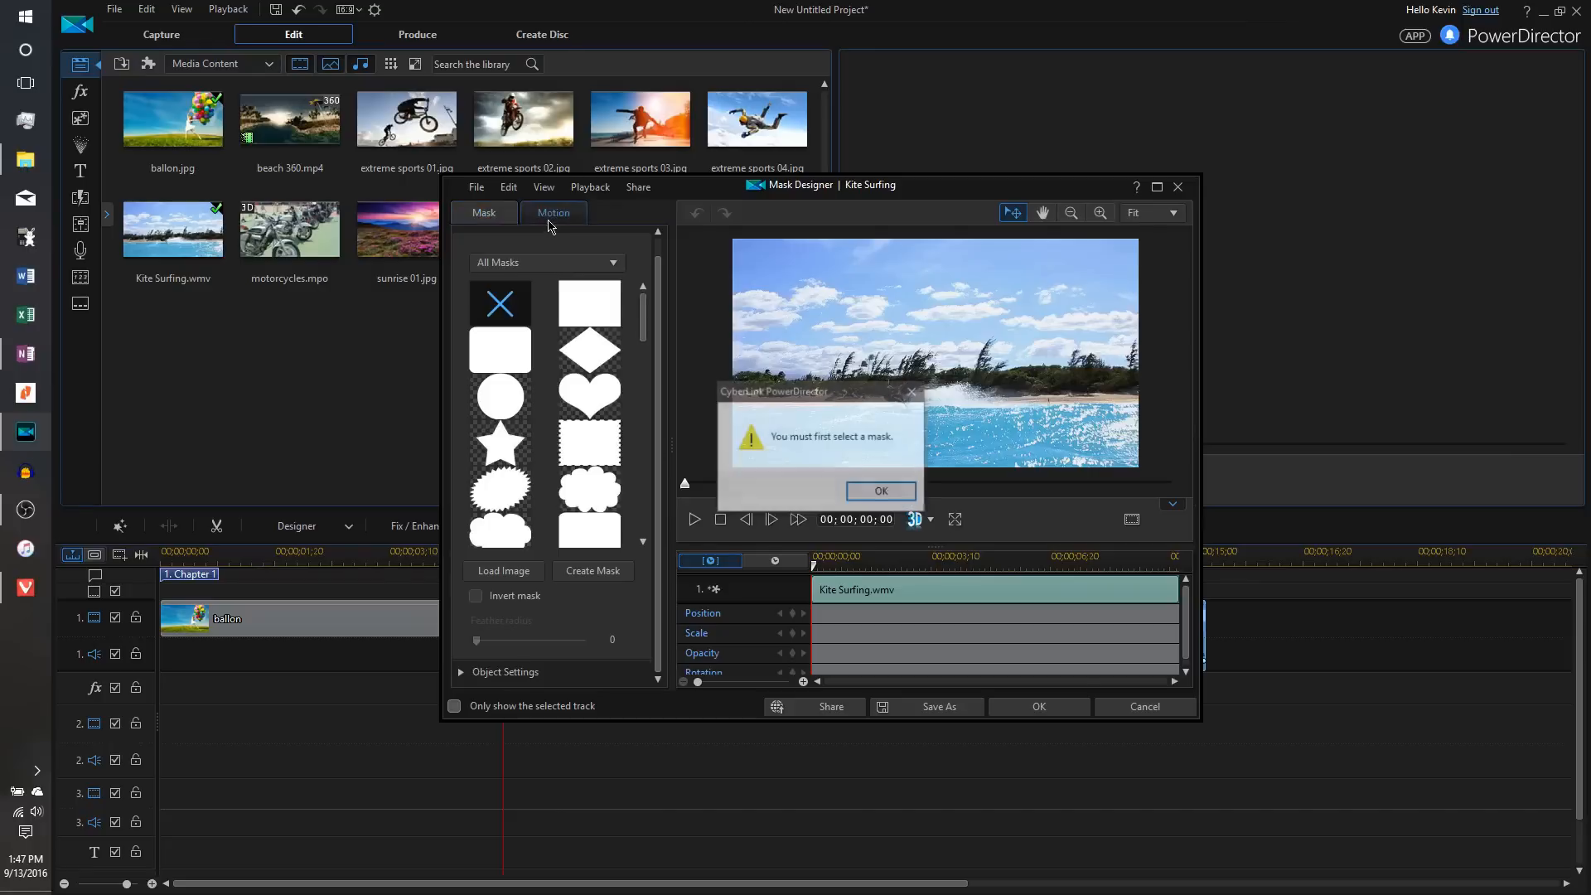
click(882, 495)
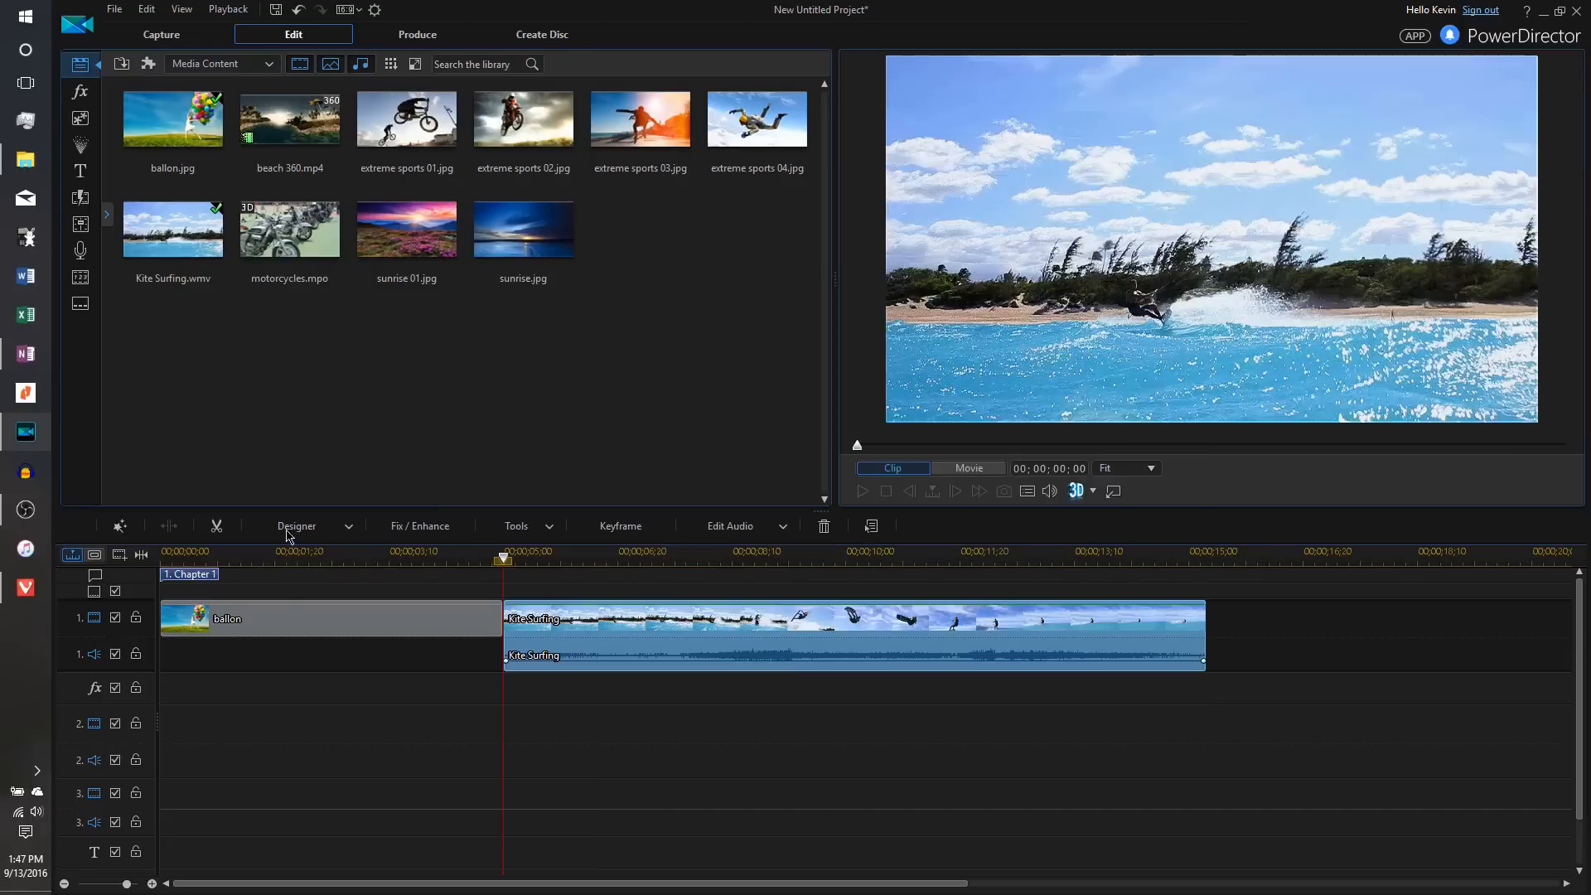
Open the Kite Surfing clip in PiP Designer, collapse the chroma key settings and try the Flip option on and off.
click(307, 531)
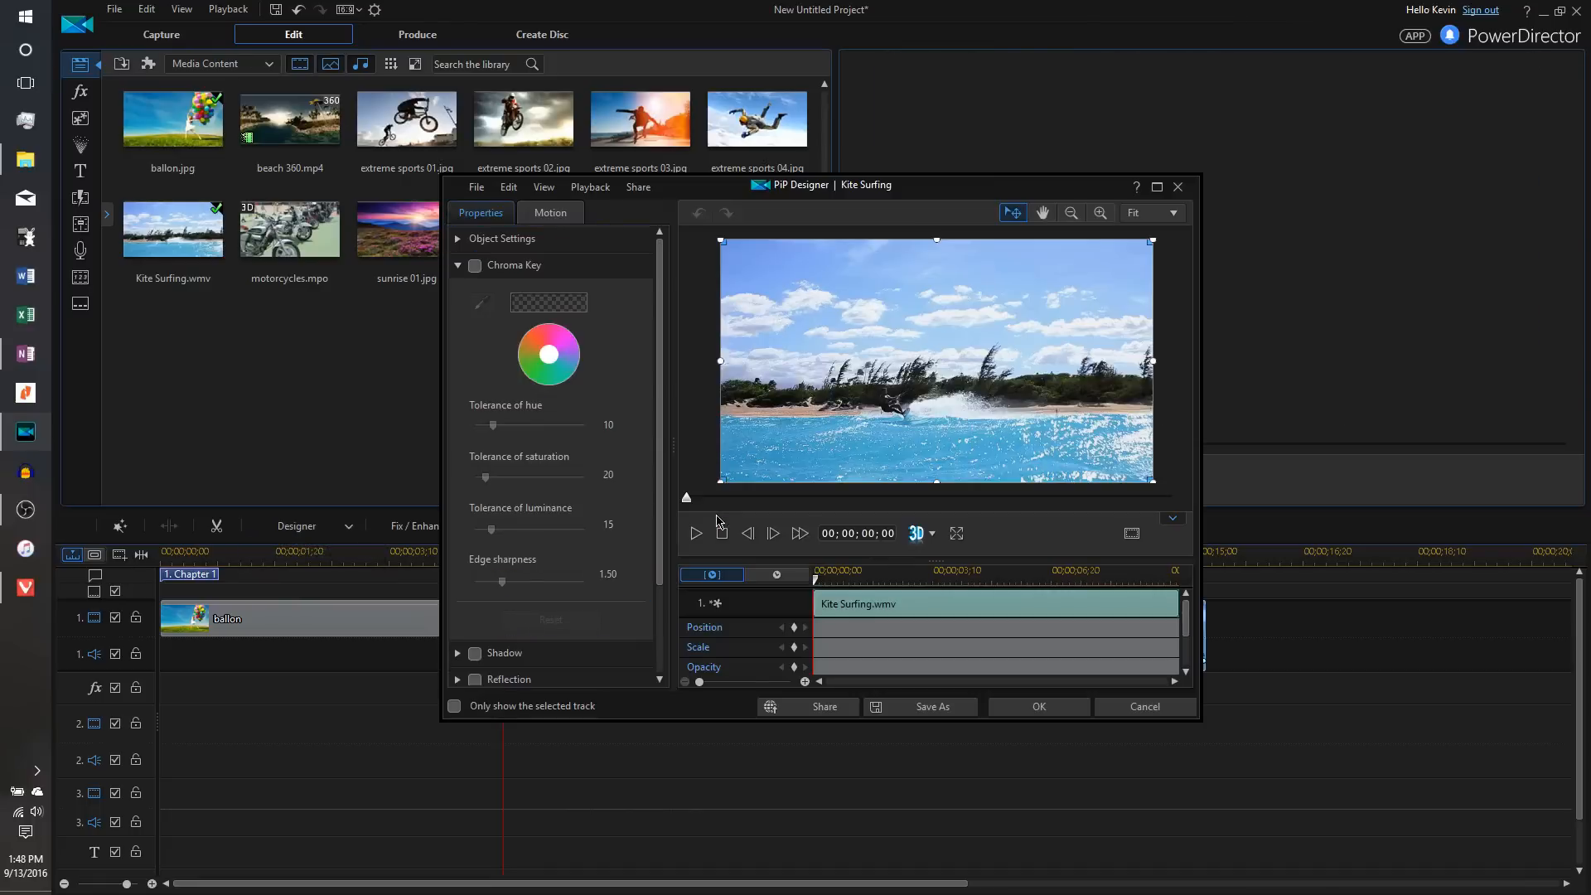
click(461, 267)
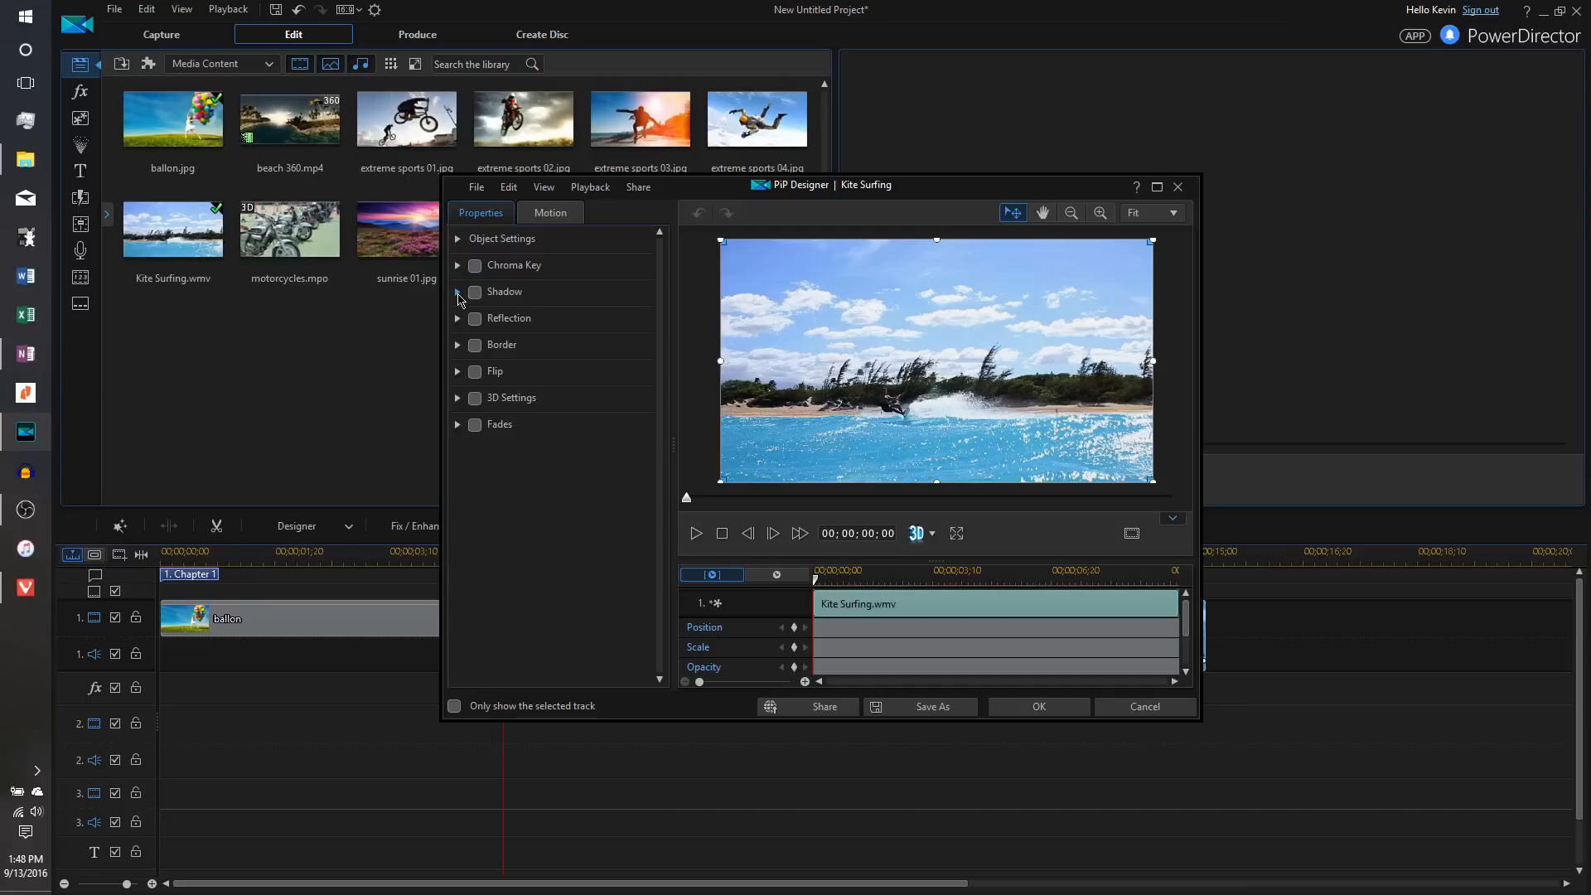
click(475, 374)
click(475, 374)
Enable Fades on the Kite Surfing clip with both fade-in and fade-out, and accept the PiP Designer changes.
click(475, 426)
click(474, 458)
click(474, 482)
click(1043, 708)
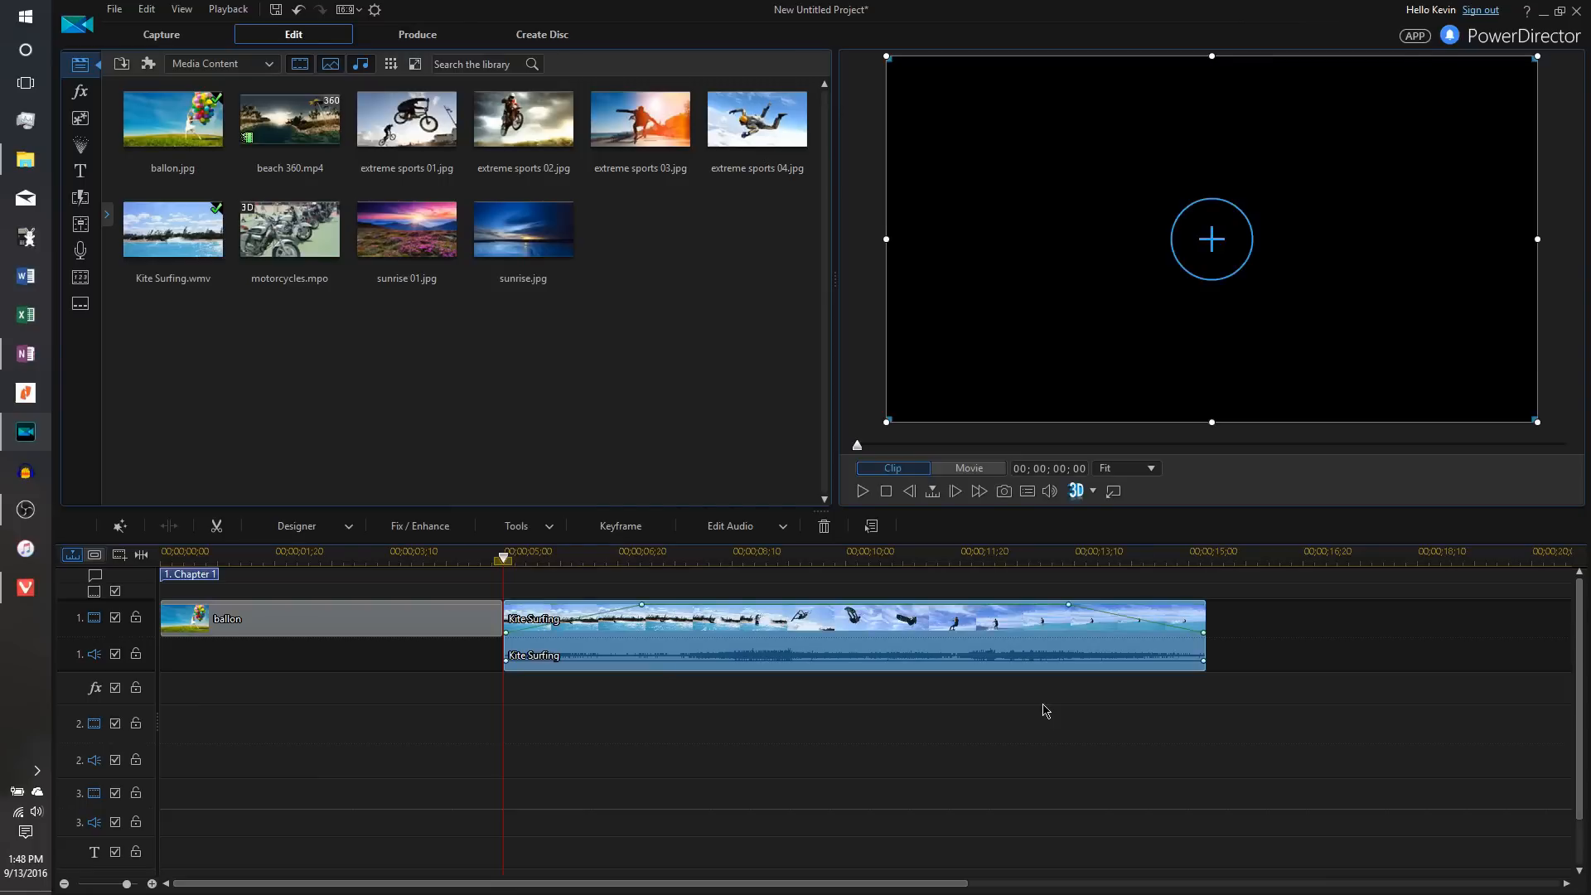
Select the ballon and Kite Surfing clips together and delete them from the timeline.
click(348, 528)
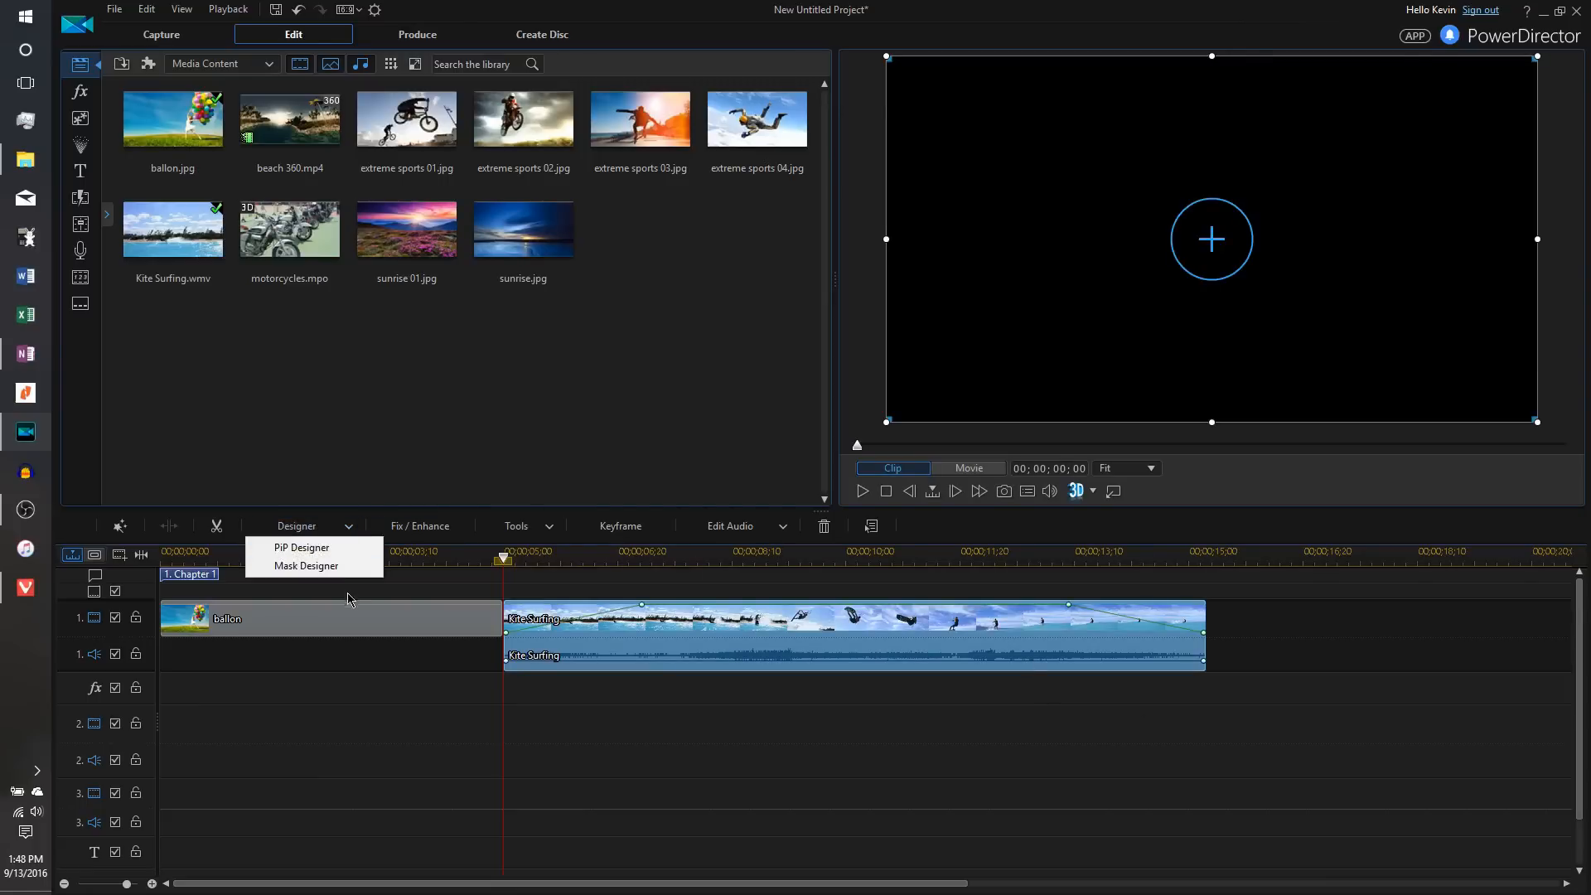
click(420, 700)
drag(643, 750, 359, 608)
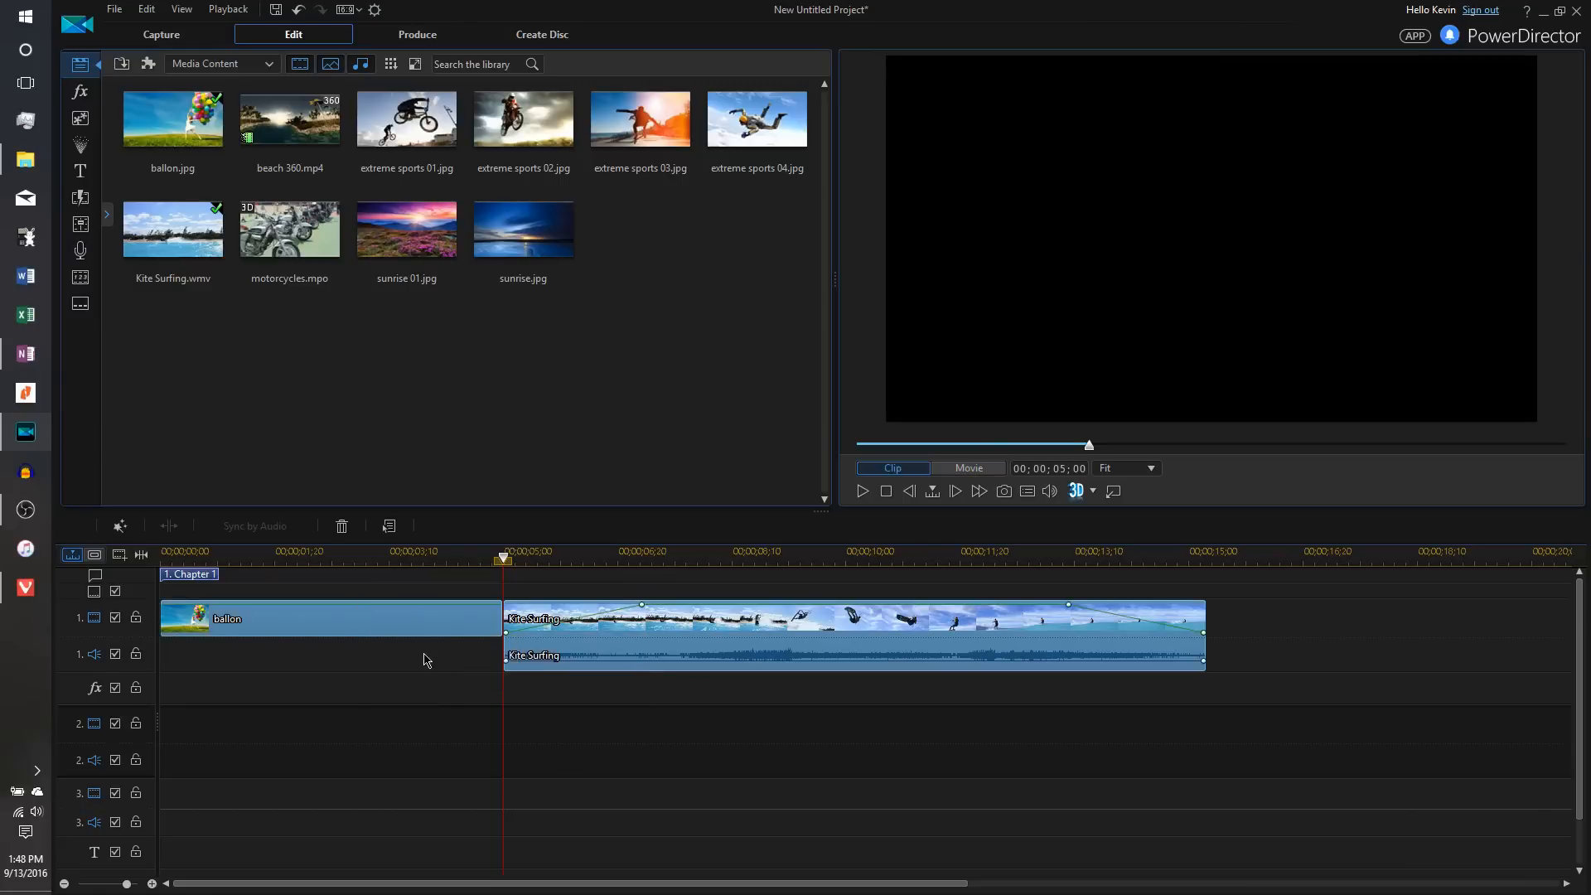
key(Delete)
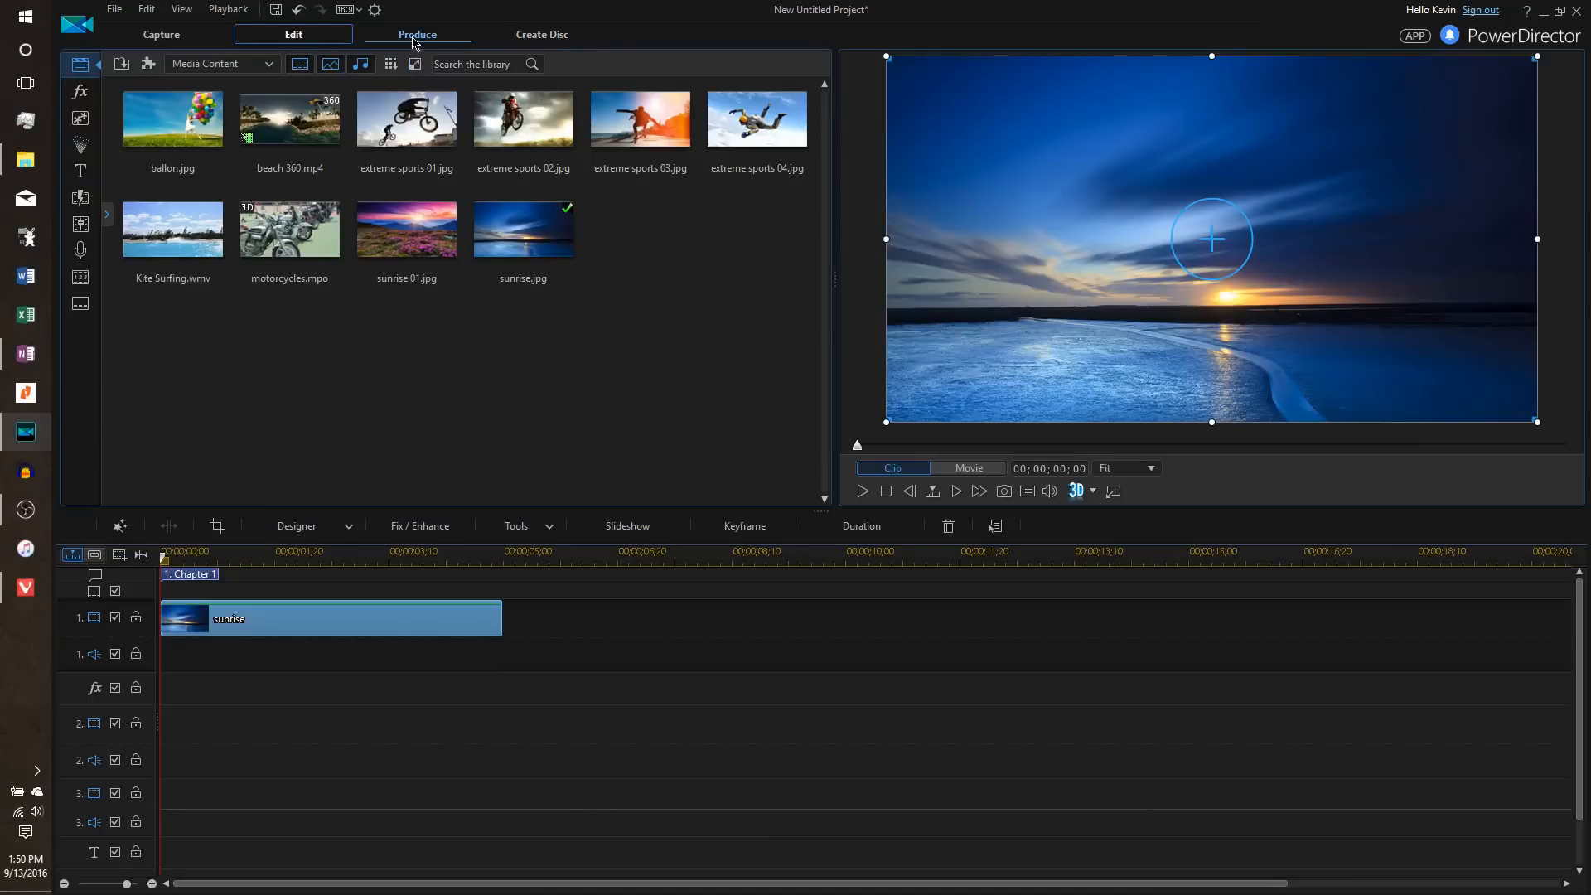
Look over the production file formats and profile settings for the sunrise clip, and return to editing the timeline.
click(481, 233)
click(597, 575)
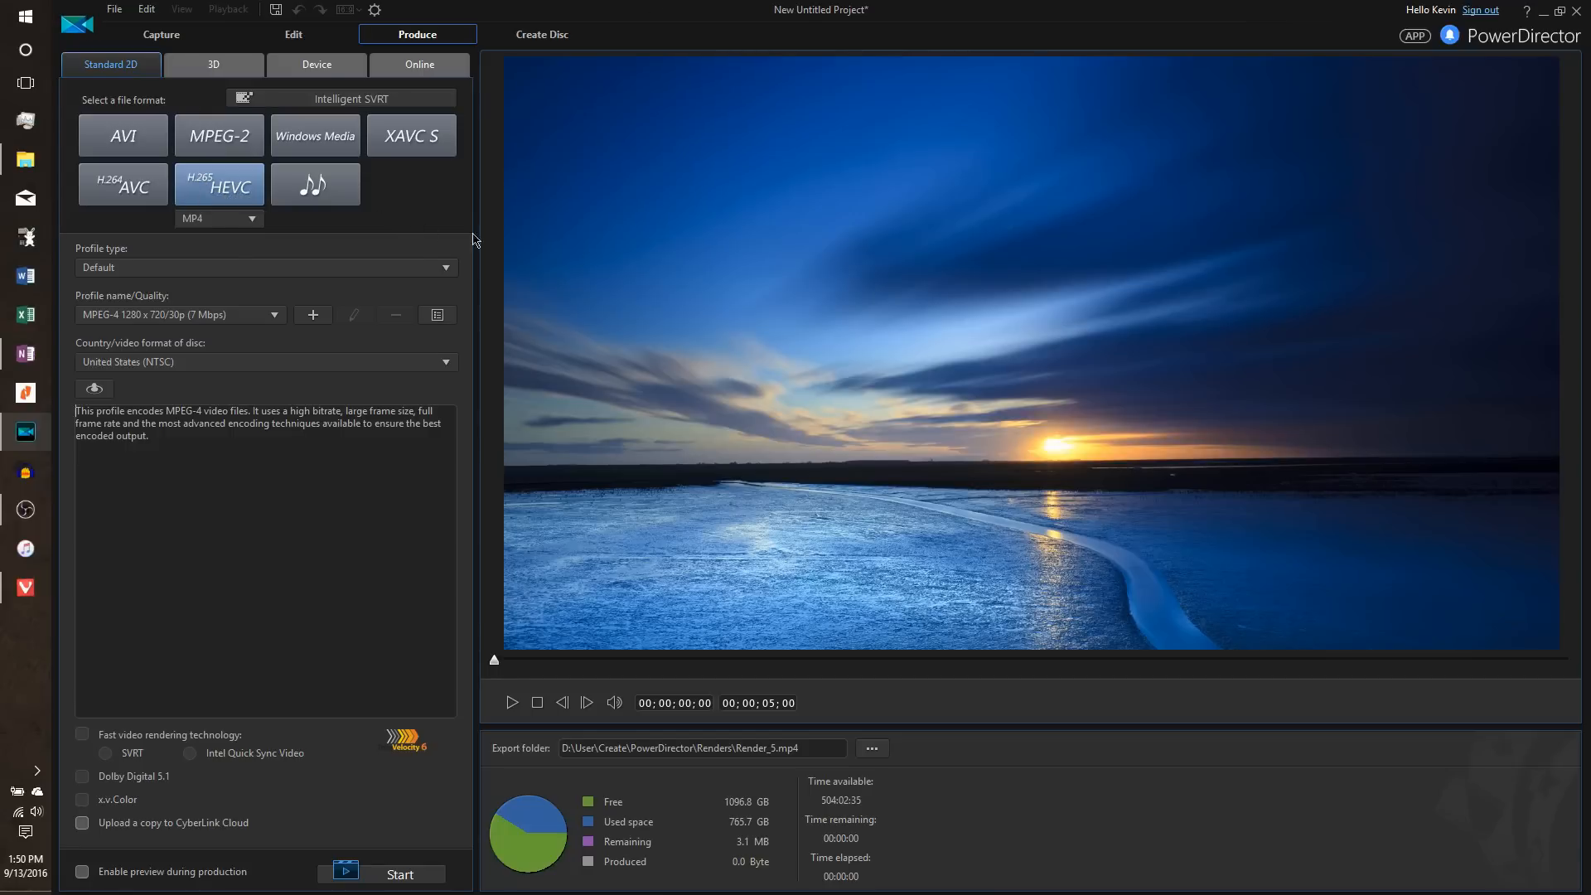
click(286, 34)
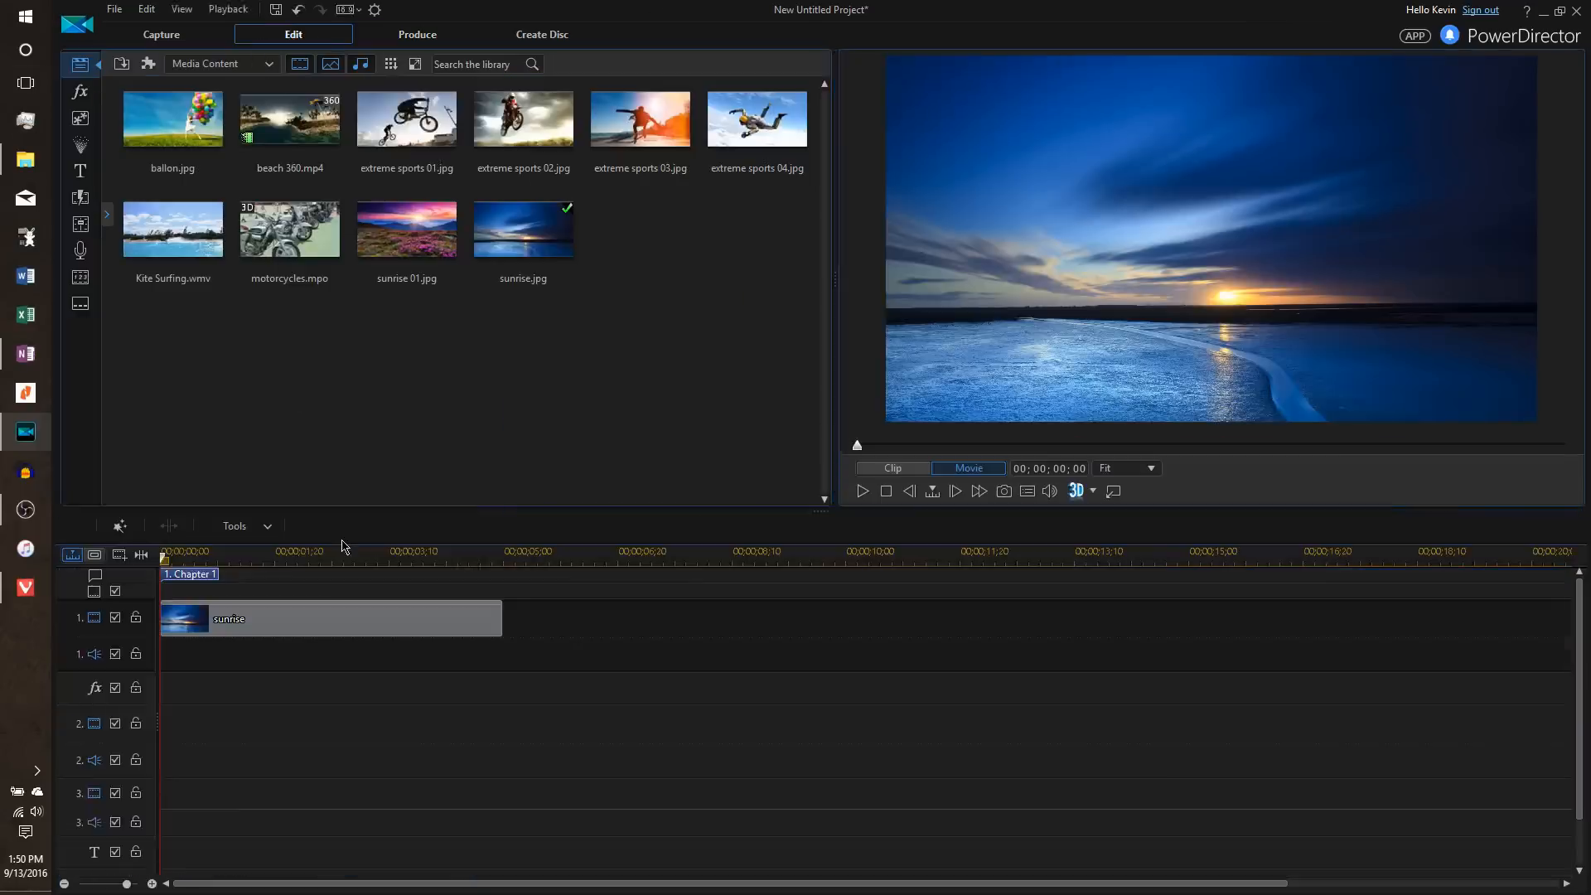